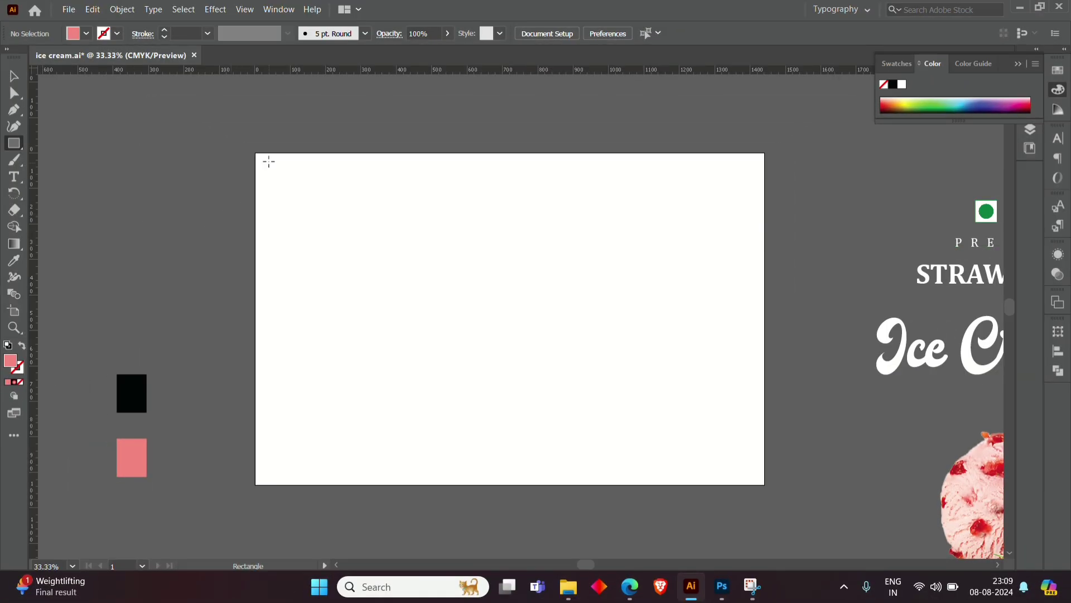
- Draw a rectangle covering the whole artboard, from its top-left to bottom-right corner
left_click_drag(256, 153, 752, 469)
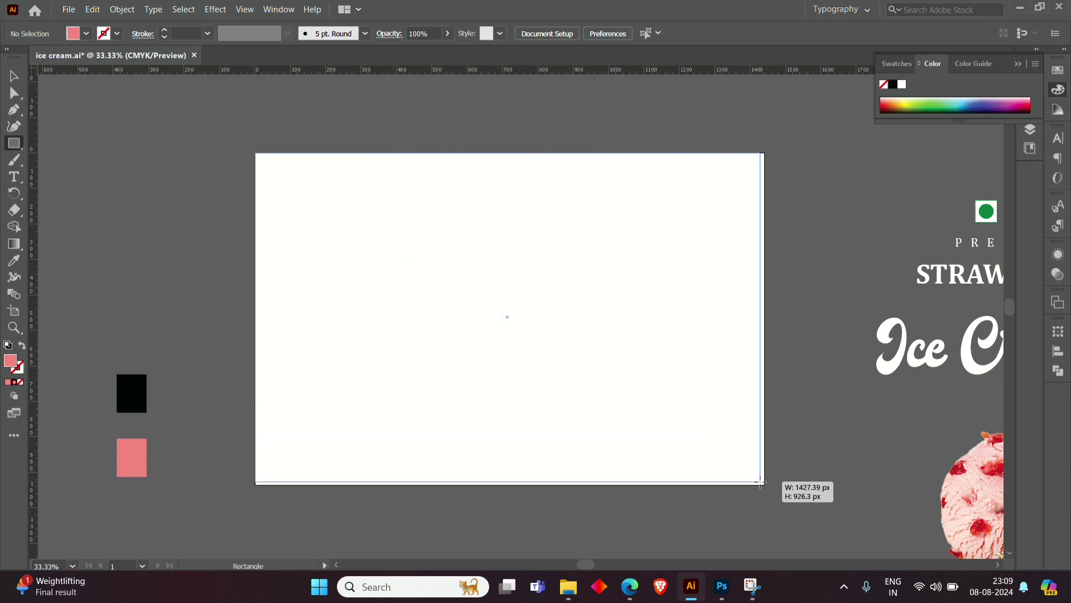
left_click_drag(752, 469, 765, 485)
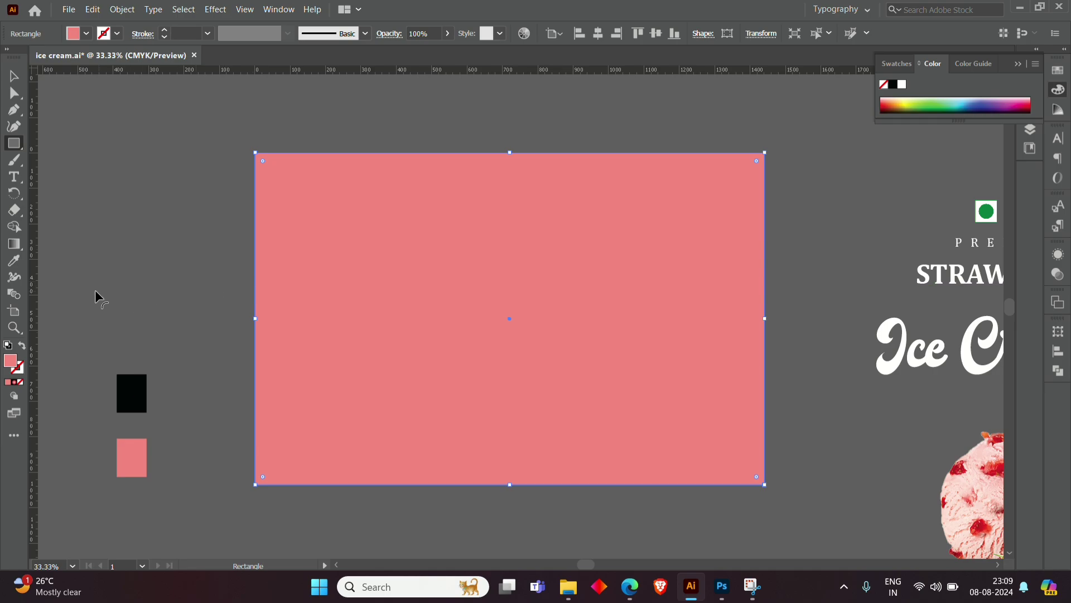
left_click(13, 244)
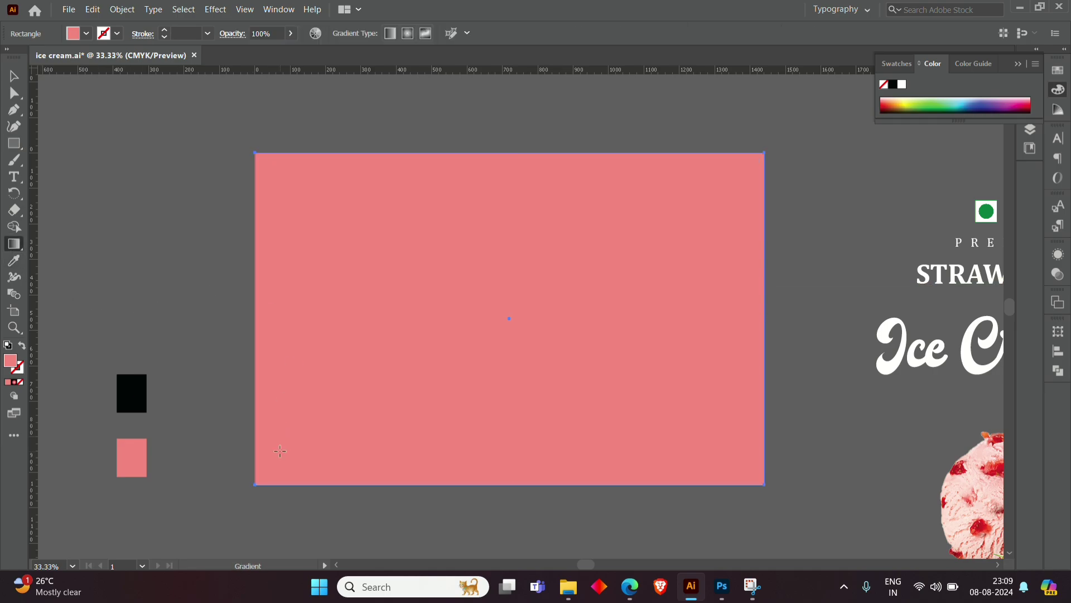
- Apply a default gradient fill to the background rectangle
left_click(258, 433)
double_click(255, 483)
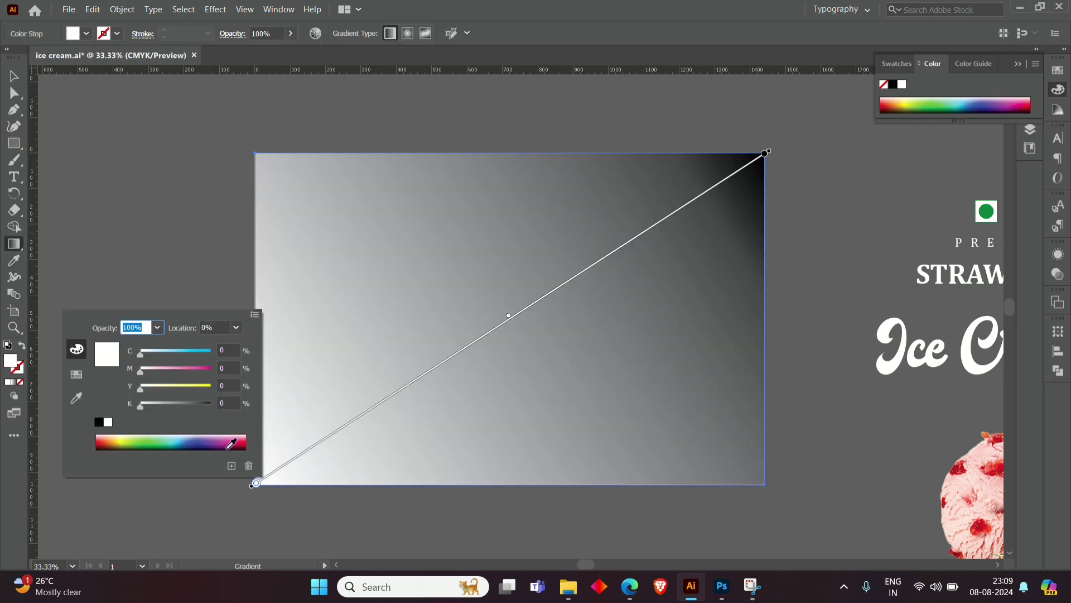
key("ctrl")
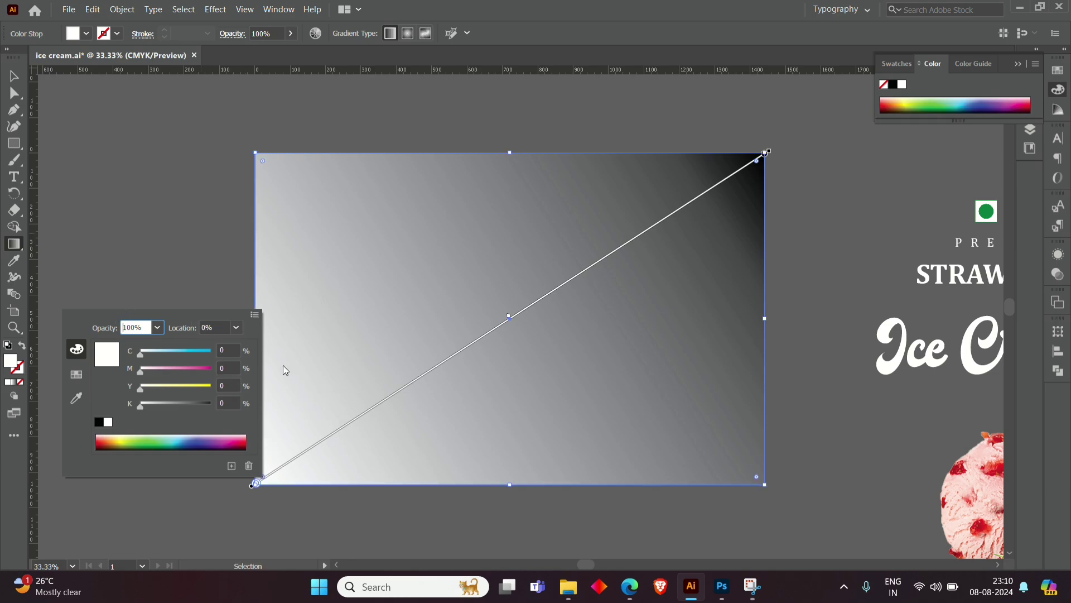
key("Escape")
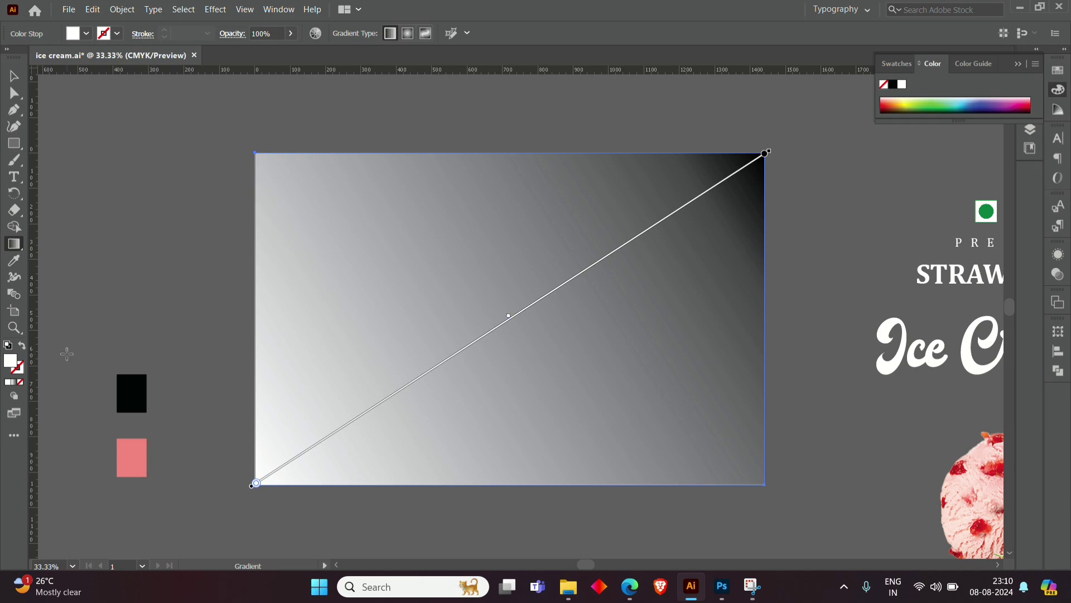
key("v")
mouse_move(123, 346)
left_mouse_down()
mouse_move(155, 469)
mouse_move(123, 236)
left_mouse_up()
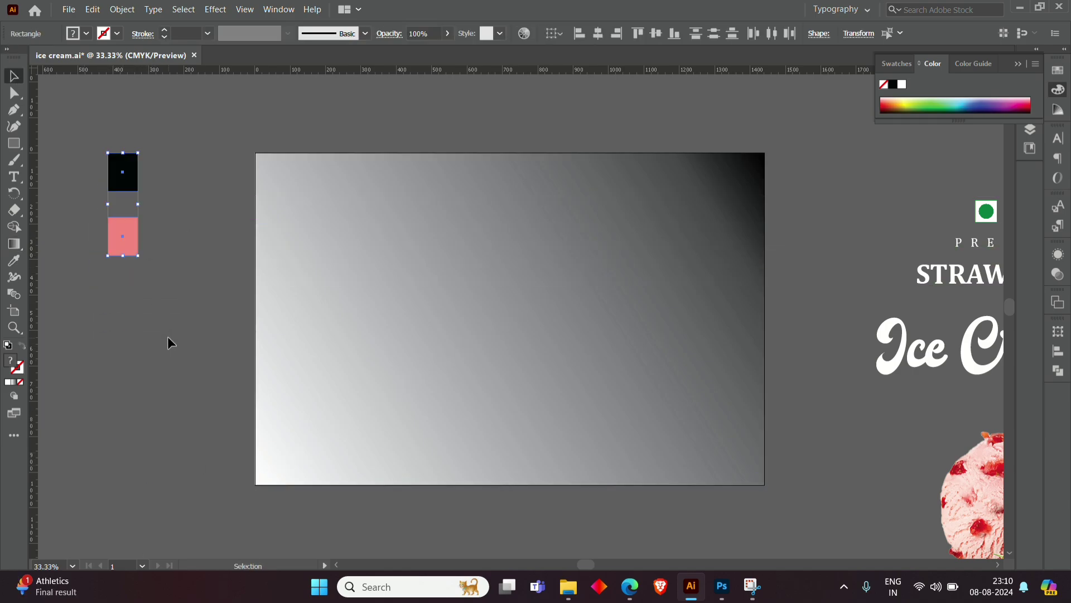
- Colour the gradient's white start stop with the sampled pink swatch
left_click(288, 352)
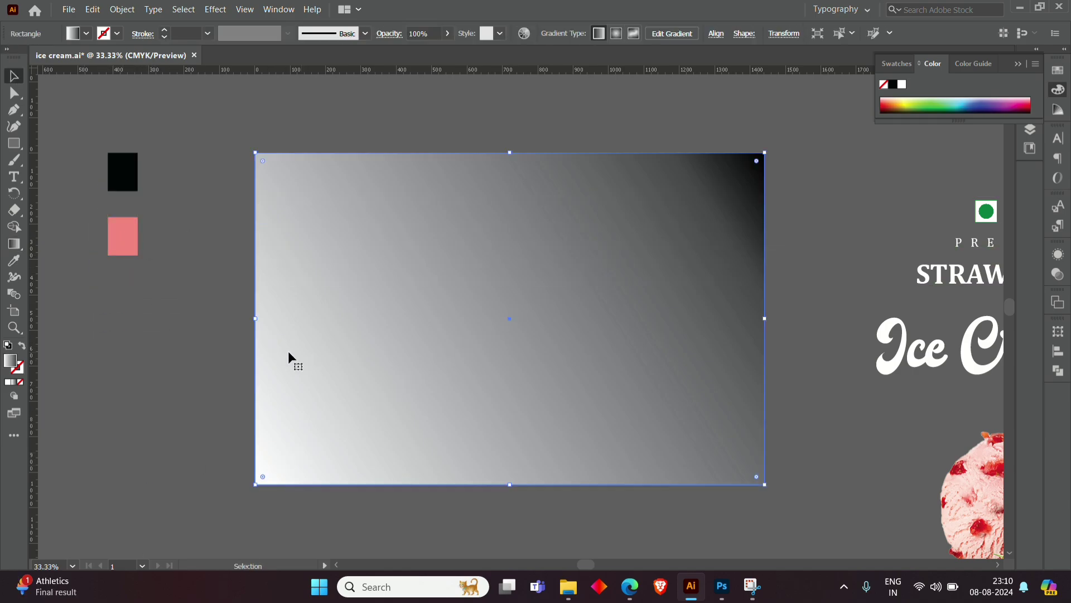
left_click(13, 249)
double_click(256, 485)
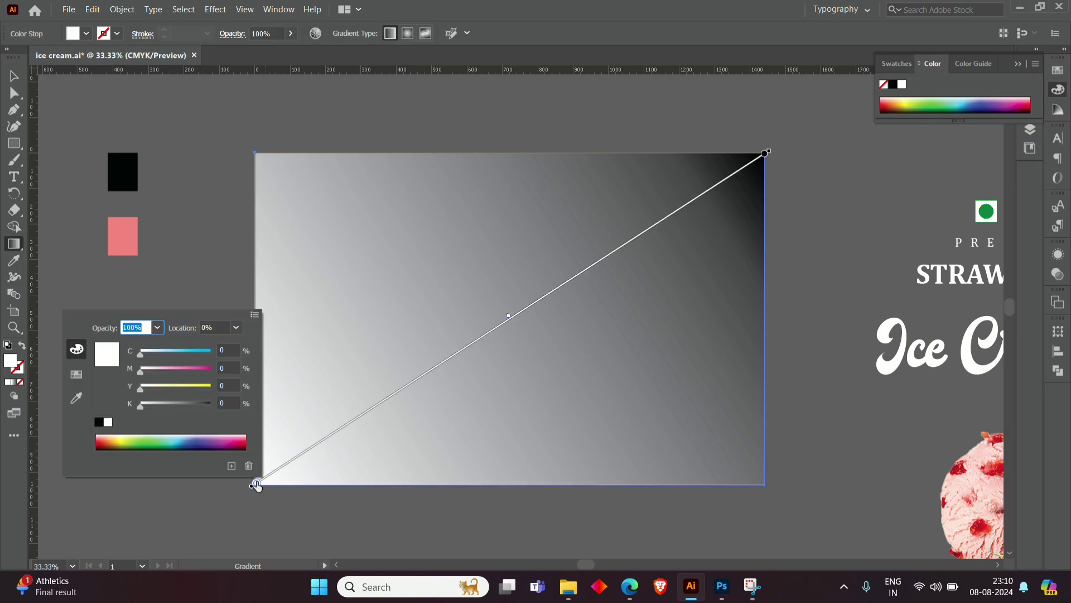
left_click(78, 397)
left_click(125, 242)
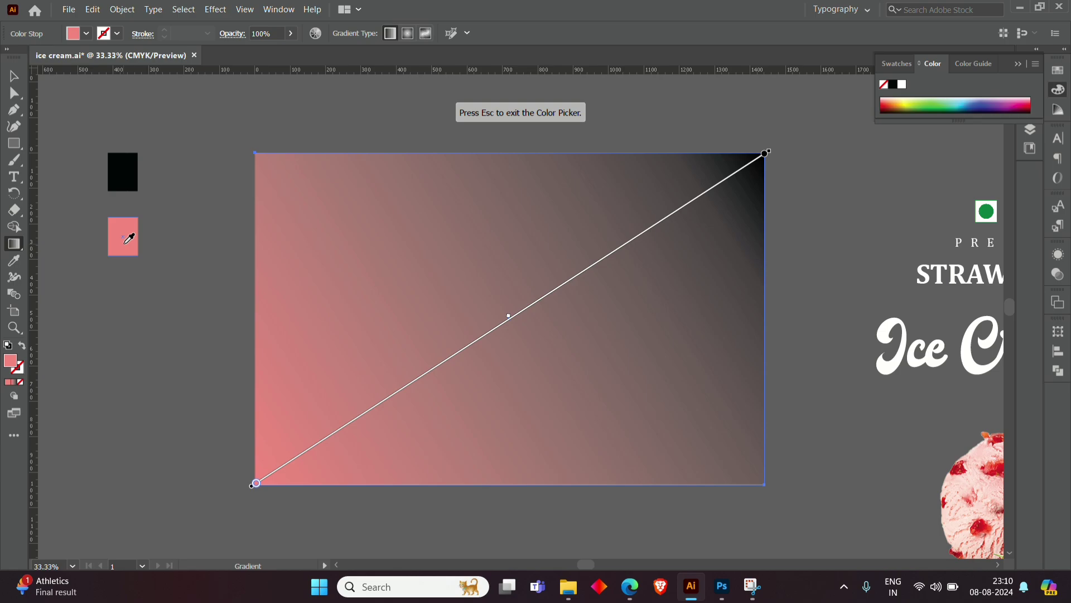
key("Escape")
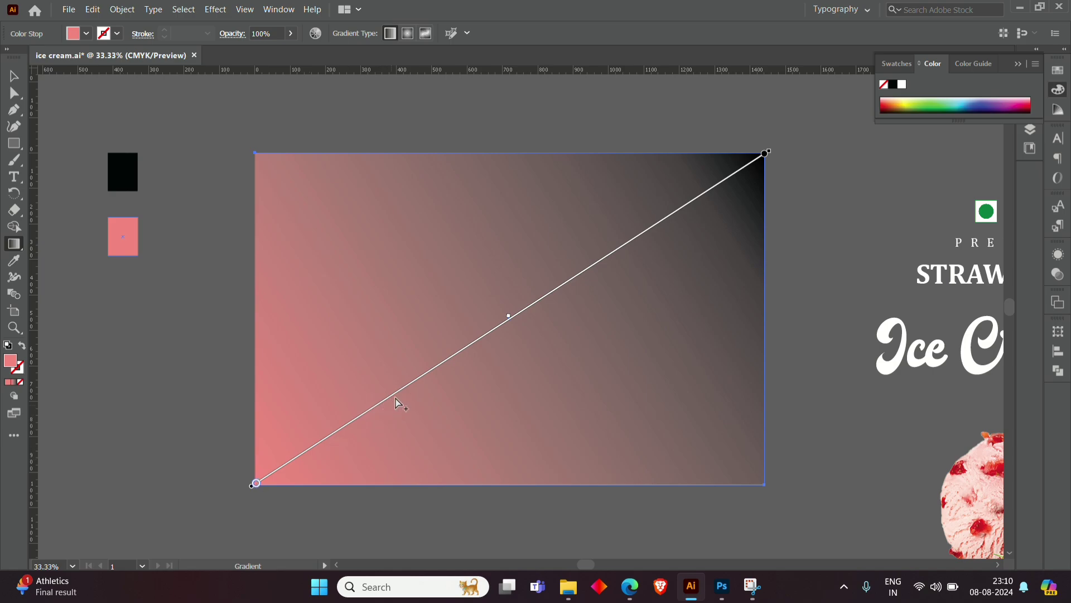
- Add a middle gradient stop coloured with the sampled pink swatch
double_click(256, 484)
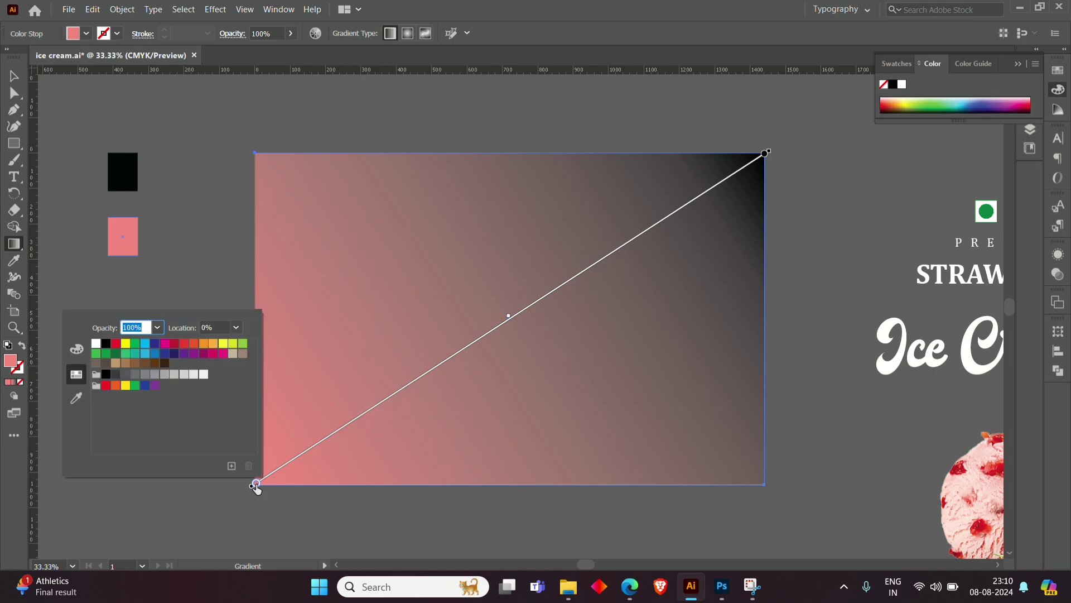
key("Escape")
left_click(453, 361)
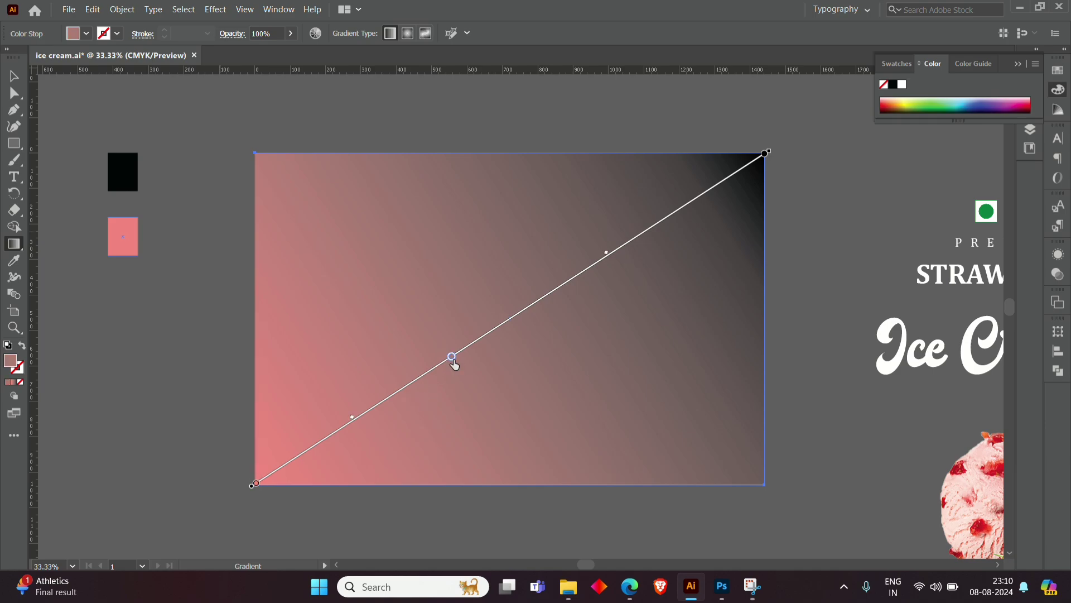
double_click(453, 357)
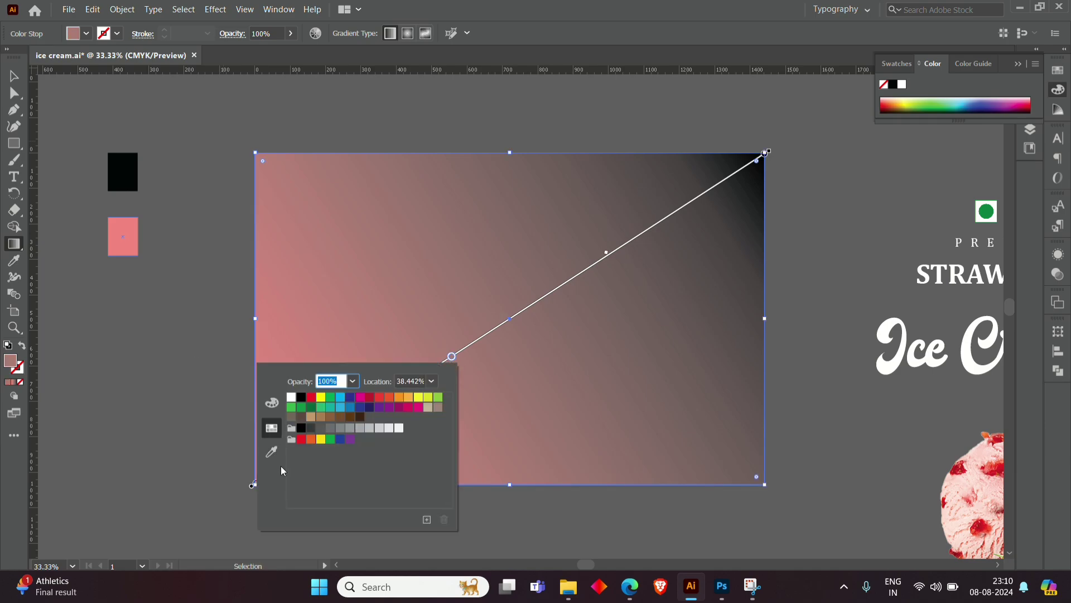
key("Escape")
left_click(129, 230)
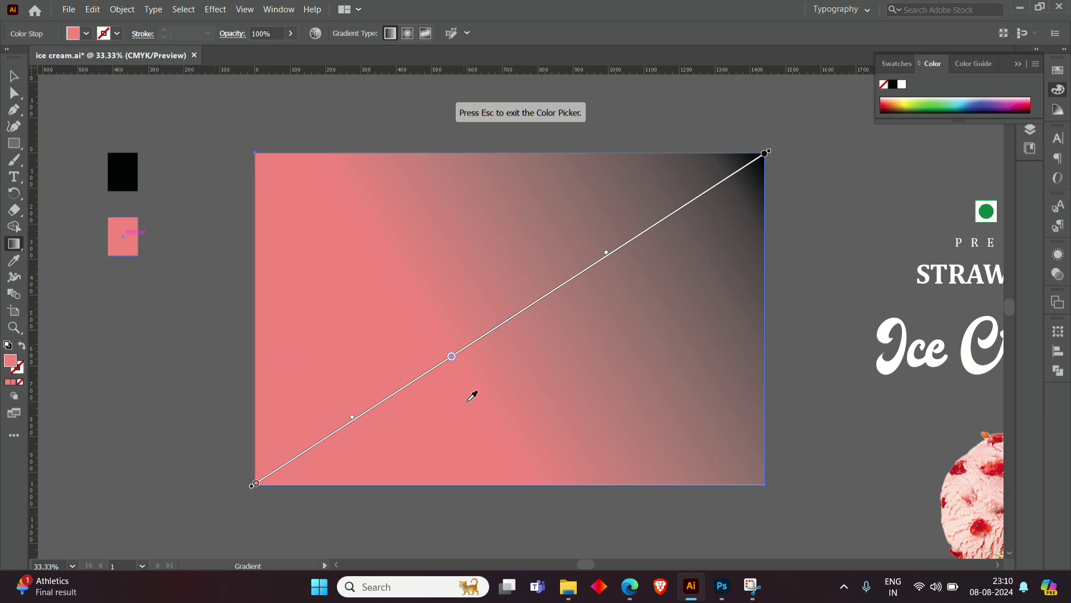
key("Escape")
- Deepen the middle stop's pink using its CMYK M and K sliders
double_click(452, 357)
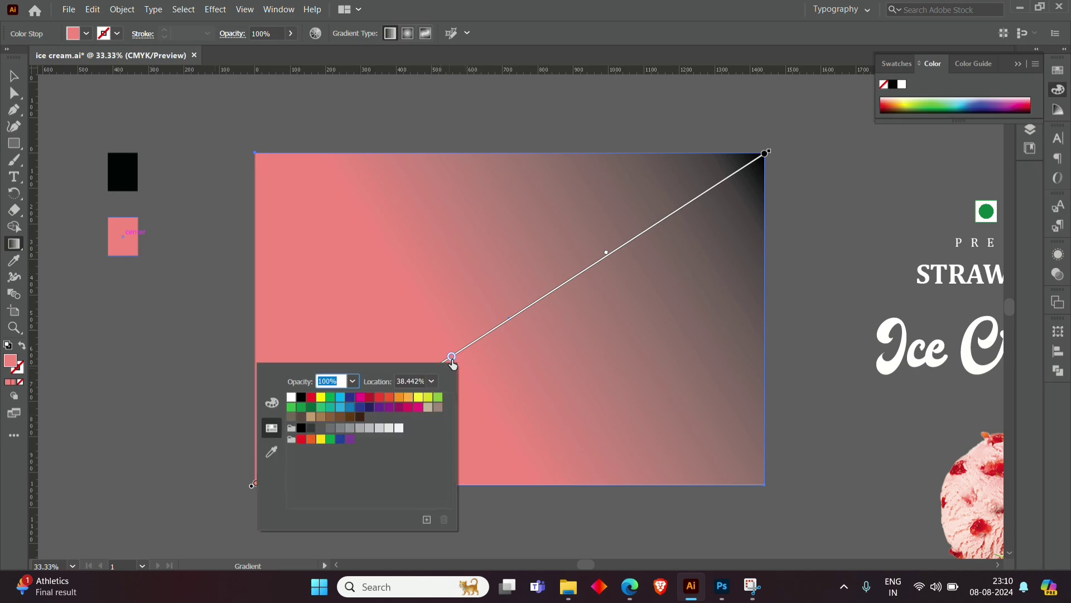
left_click(272, 404)
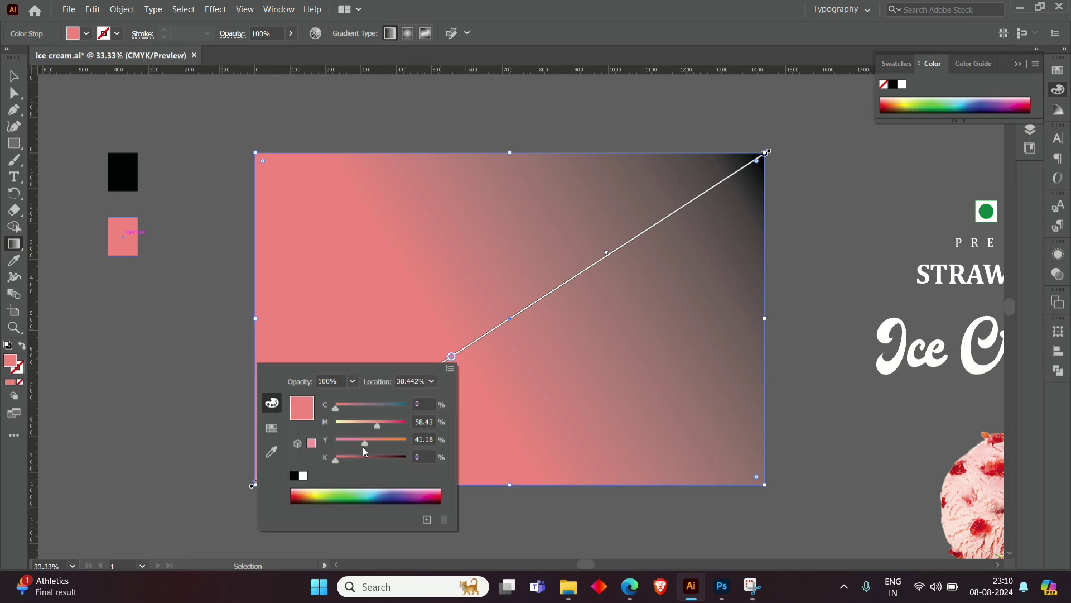
mouse_move(339, 461)
left_mouse_down()
mouse_move(352, 459)
mouse_move(336, 461)
left_mouse_up()
mouse_move(377, 421)
left_mouse_down()
mouse_move(393, 422)
mouse_move(380, 426)
left_mouse_up()
left_click(312, 444)
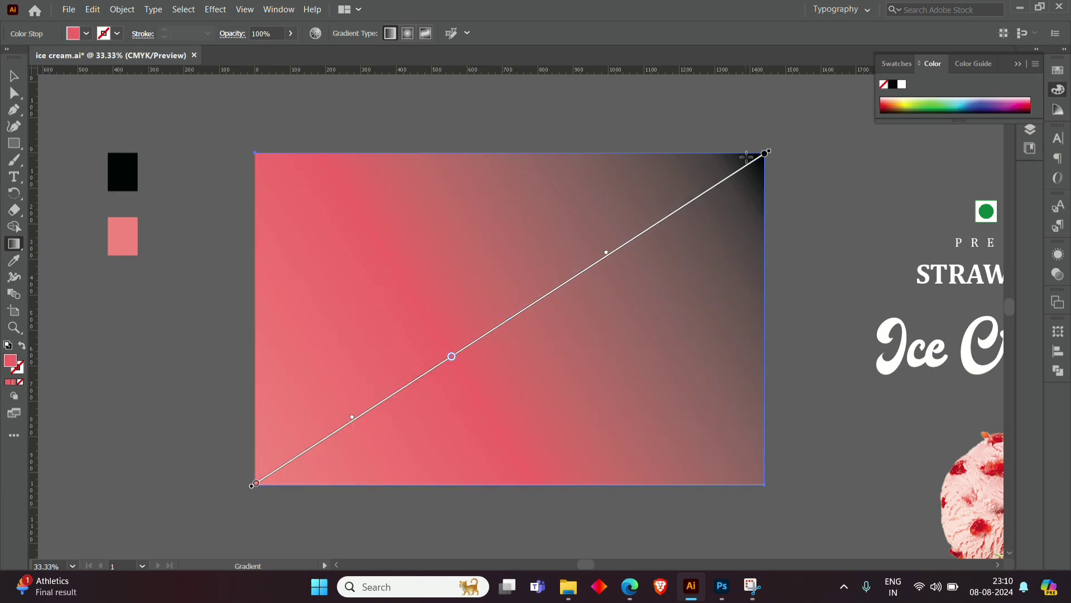
double_click(765, 153)
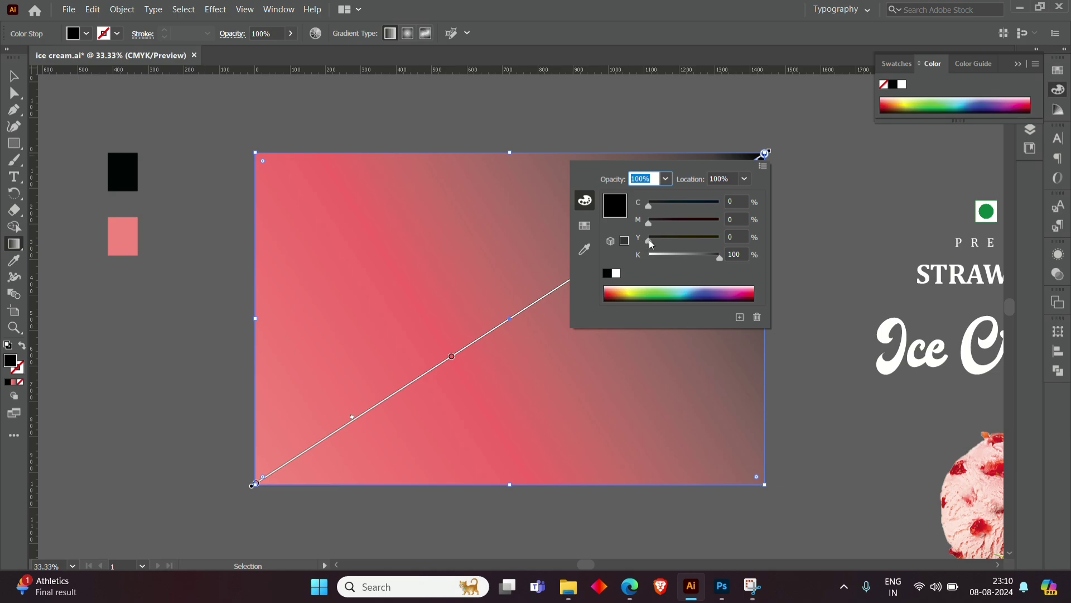
- Push the end stop's yellow, magenta and cyan near 100% for a rich reddish black
left_click_drag(648, 241, 723, 238)
mouse_move(649, 223)
left_mouse_down()
mouse_move(708, 227)
mouse_move(721, 211)
left_mouse_up()
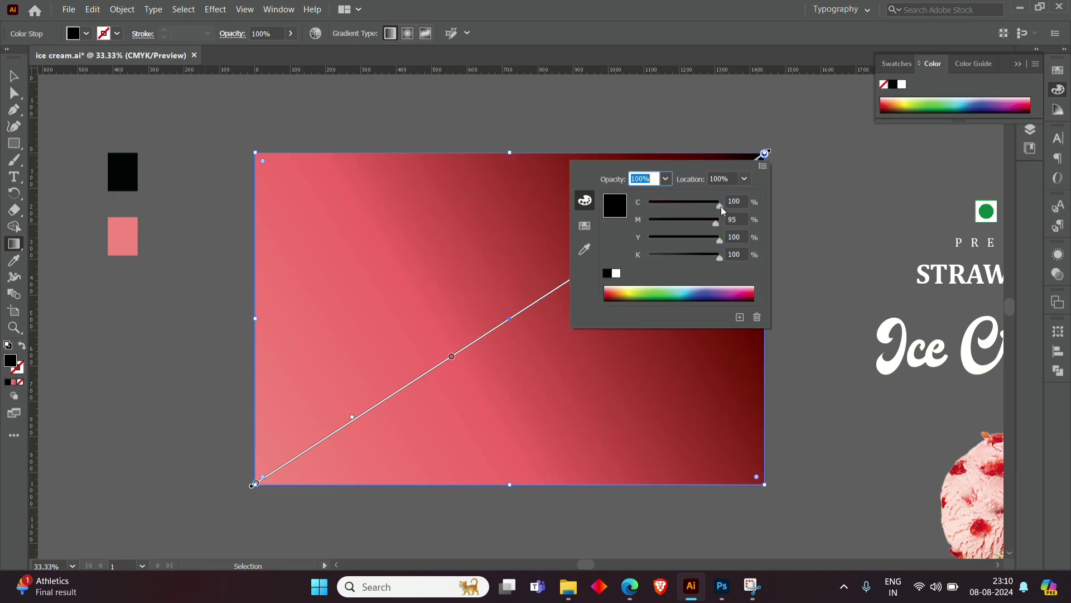
left_click(554, 394)
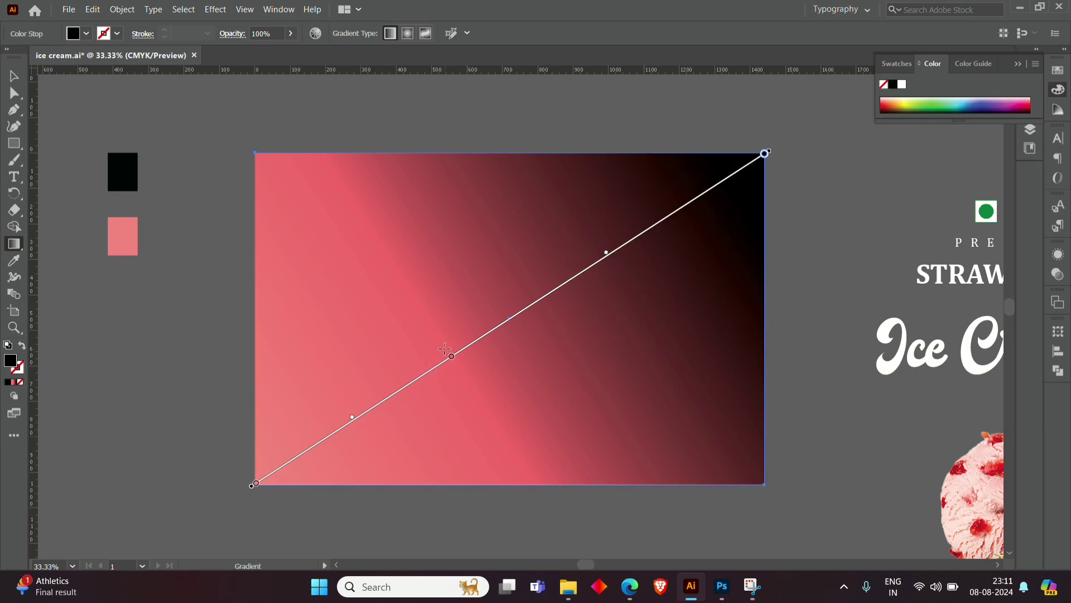
- Make the background gradient radial, running from the bottom-left to the top-right corner
left_click(409, 34)
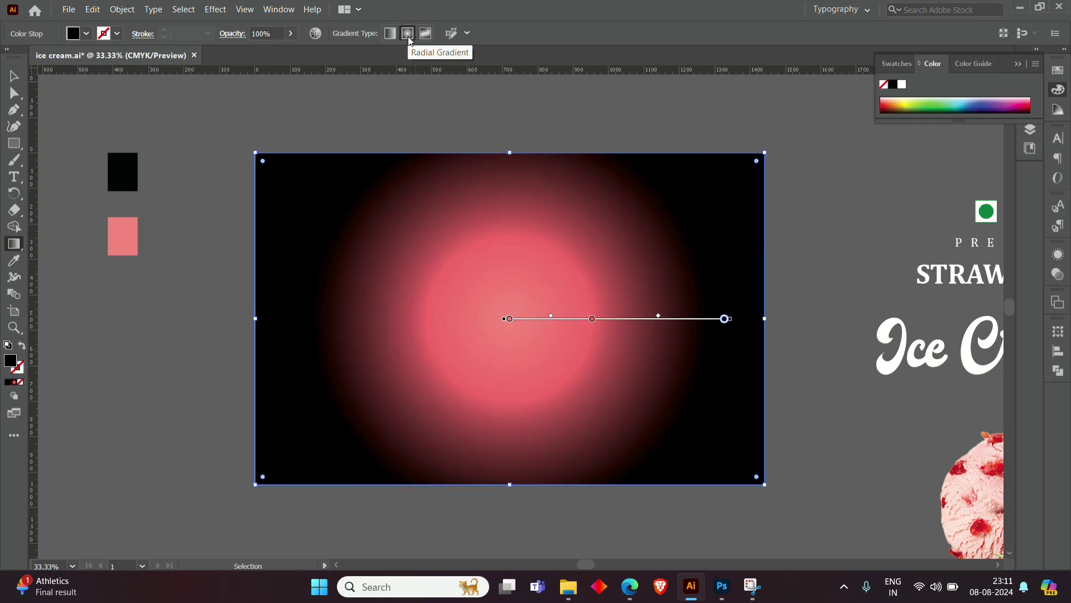
left_click_drag(263, 482, 804, 134)
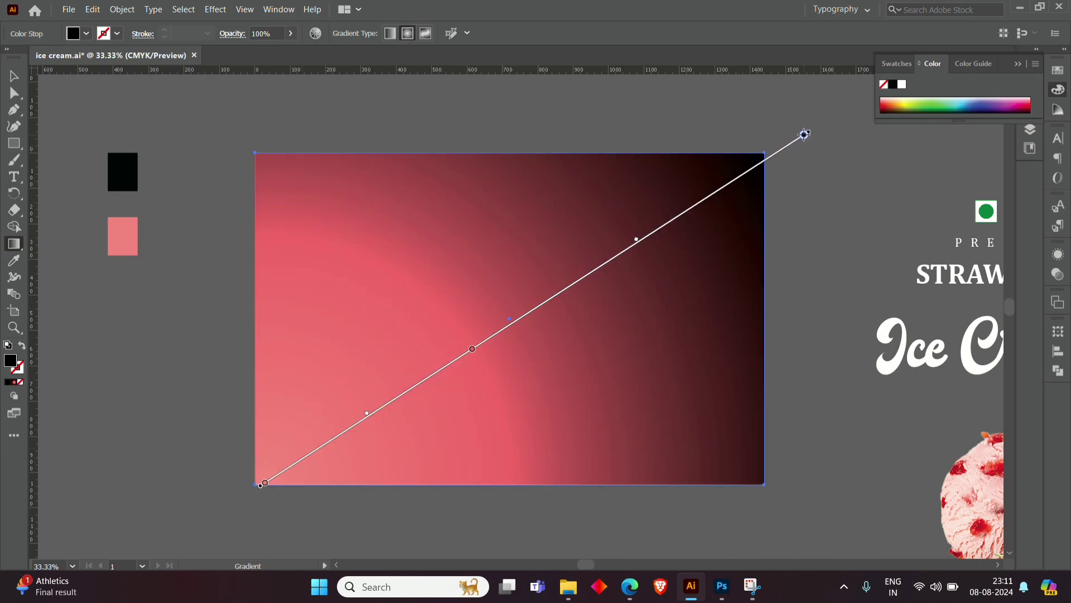
mouse_move(222, 499)
left_mouse_down()
mouse_move(778, 164)
mouse_move(785, 136)
left_mouse_up()
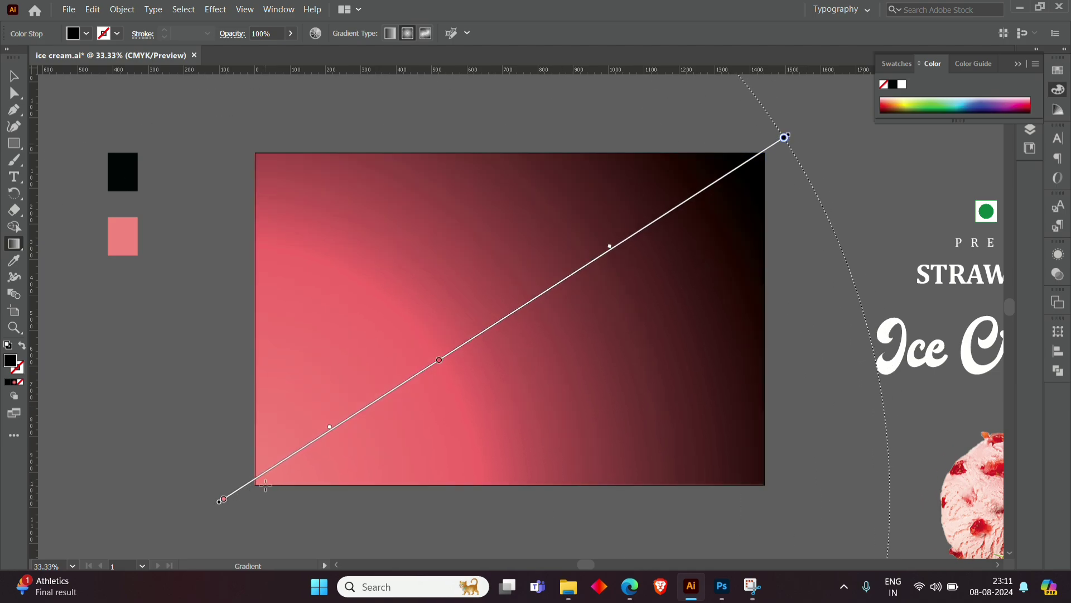
left_click_drag(265, 484, 761, 159)
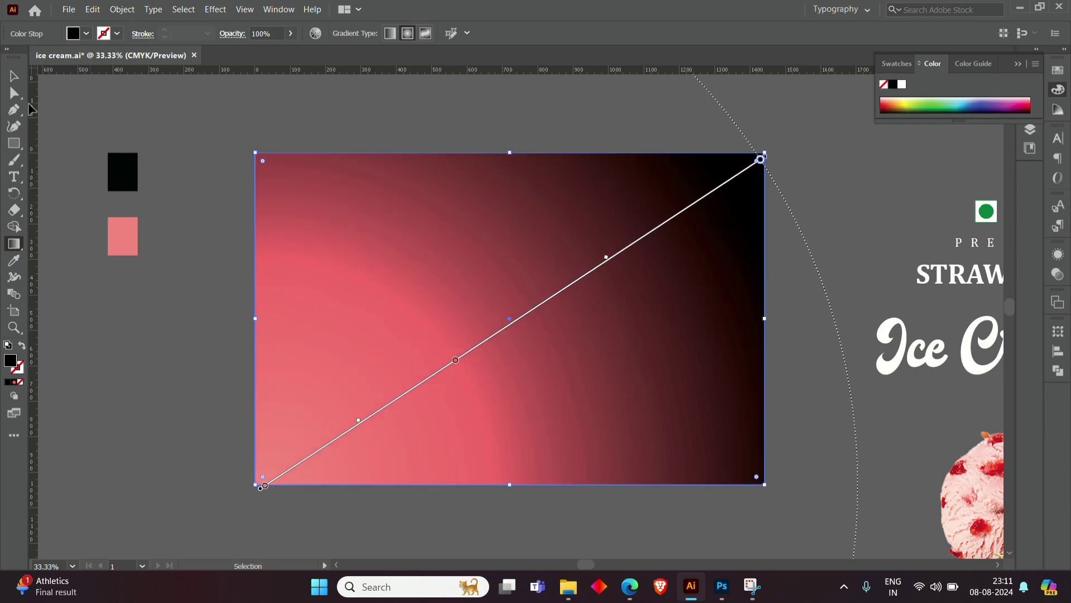
left_click(14, 76)
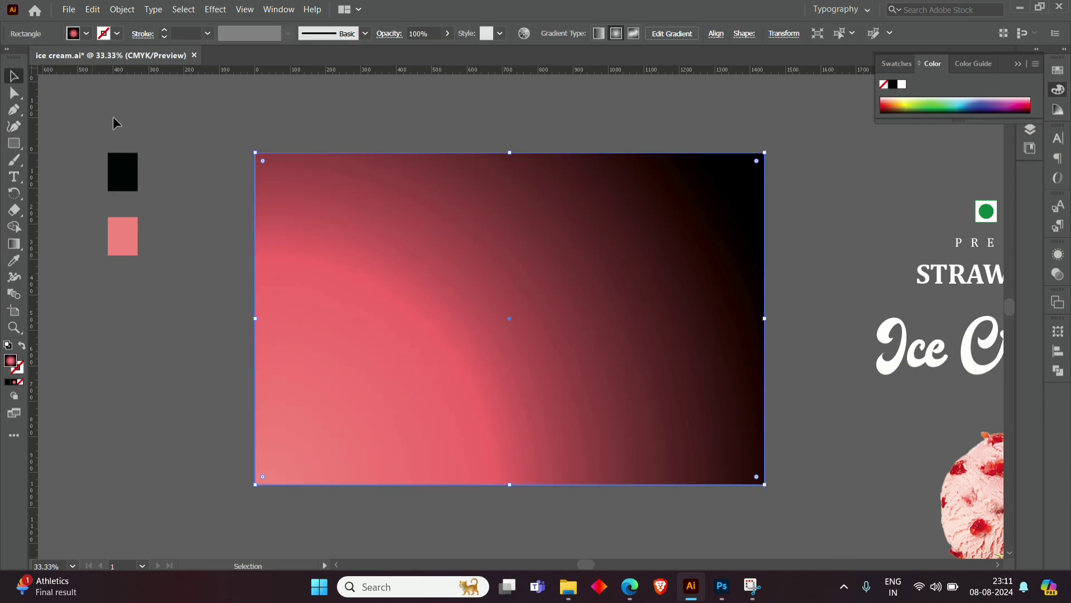
left_click(197, 129)
- Place the scoop image low on the poster, trim its top, and centre it horizontally
scroll(455, 286, "down", 1)
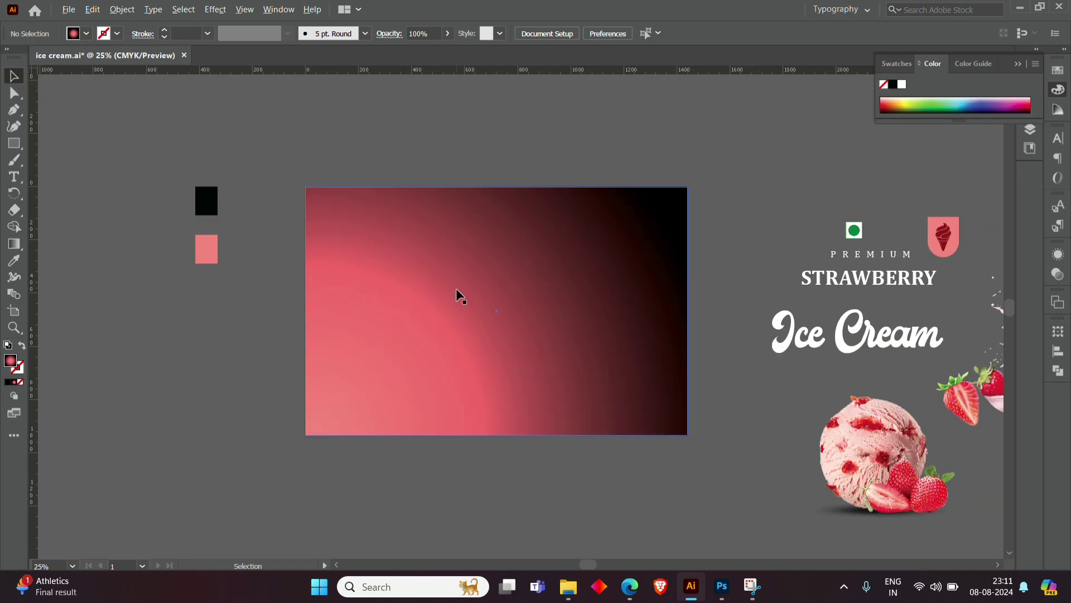
mouse_move(821, 464)
left_mouse_down()
mouse_move(637, 410)
mouse_move(502, 343)
left_mouse_up()
key("ctrl")
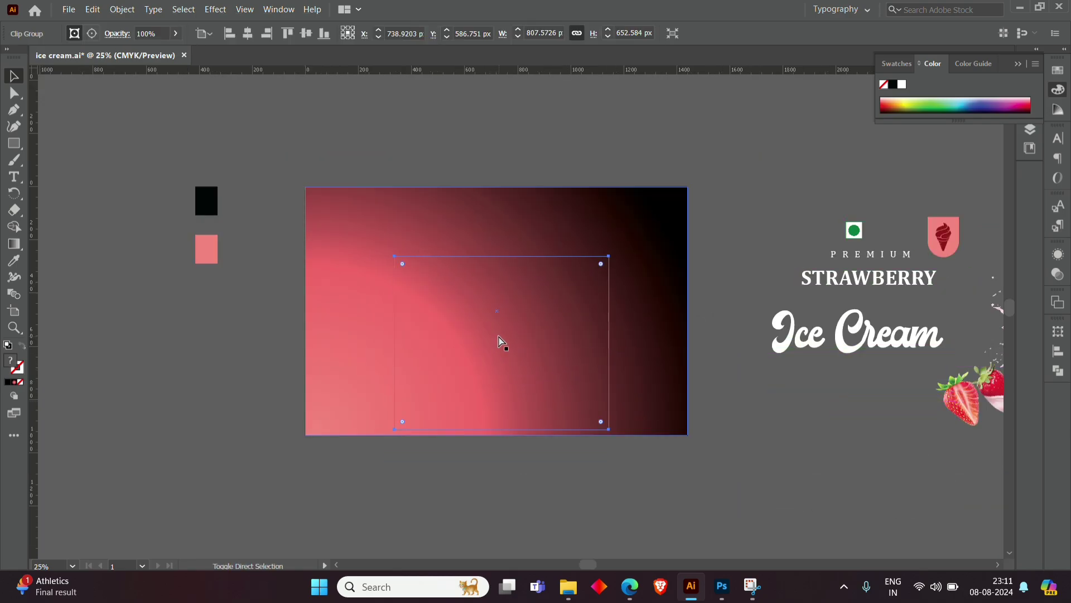
scroll(500, 340, "up", 1)
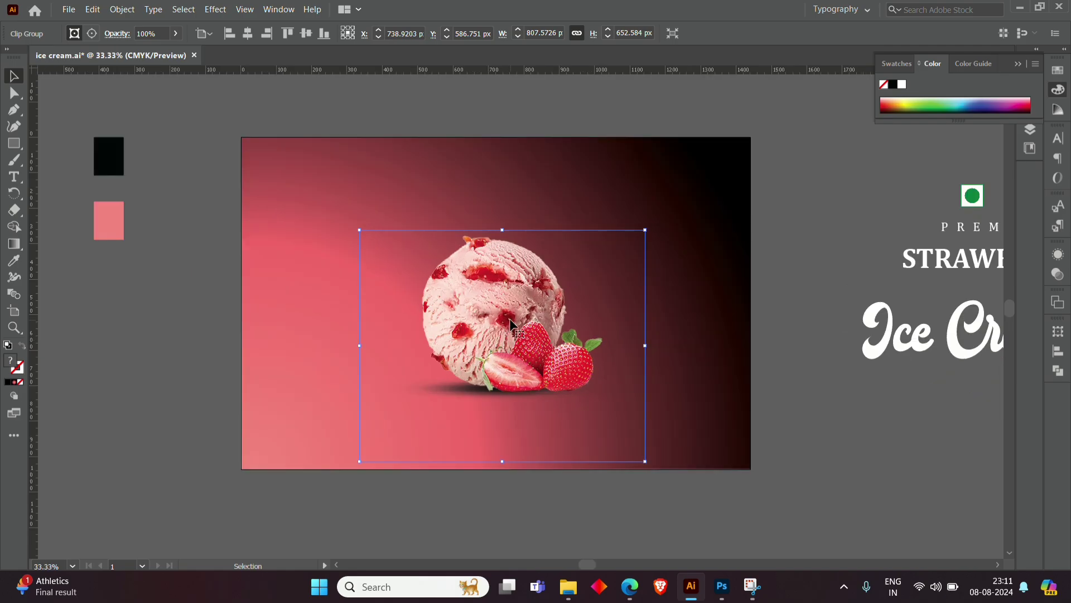
left_click_drag(500, 341, 510, 368)
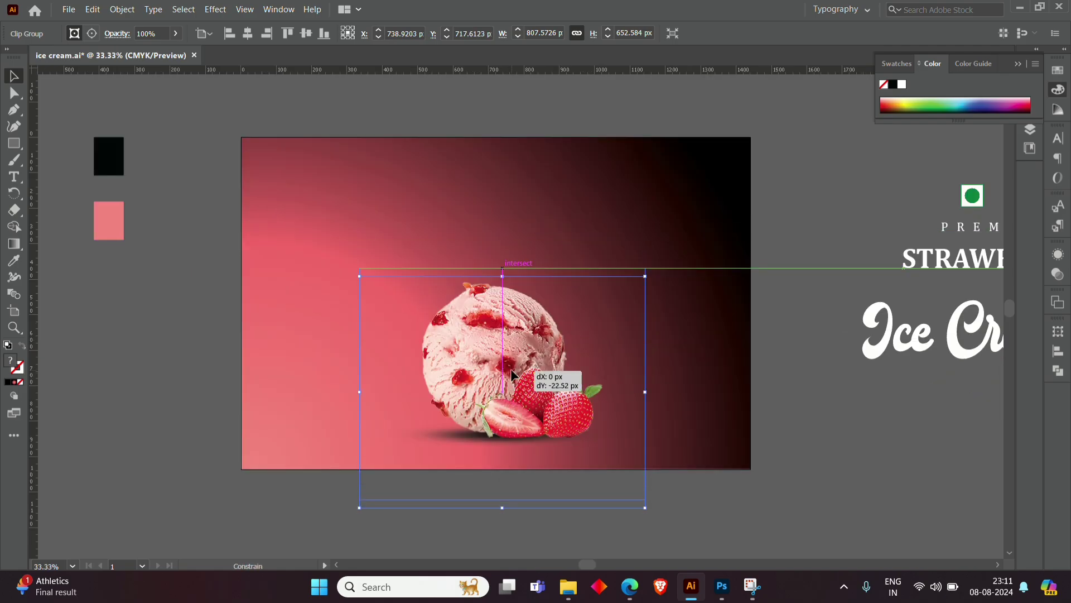
left_click_drag(504, 270, 505, 273)
key("ctrl+shift+a")
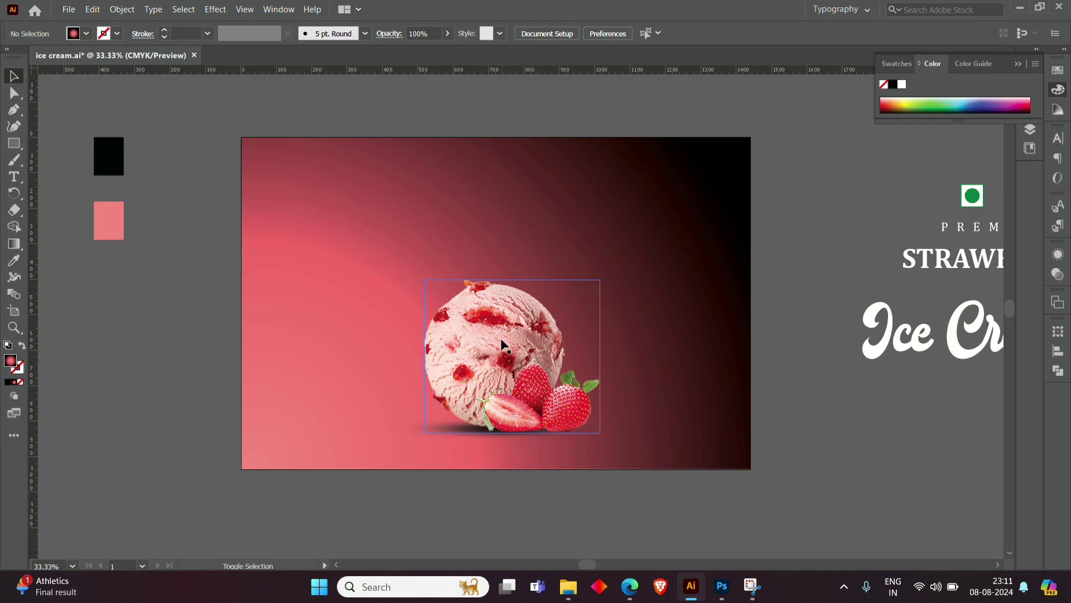
left_click_drag(502, 357, 503, 365)
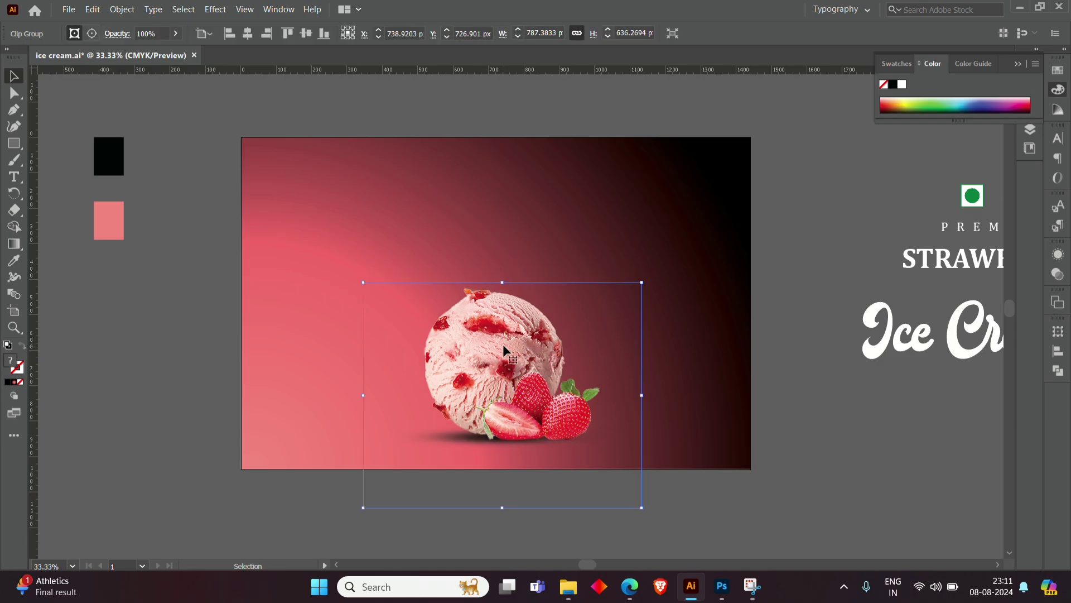
left_click(248, 33)
left_click(366, 110)
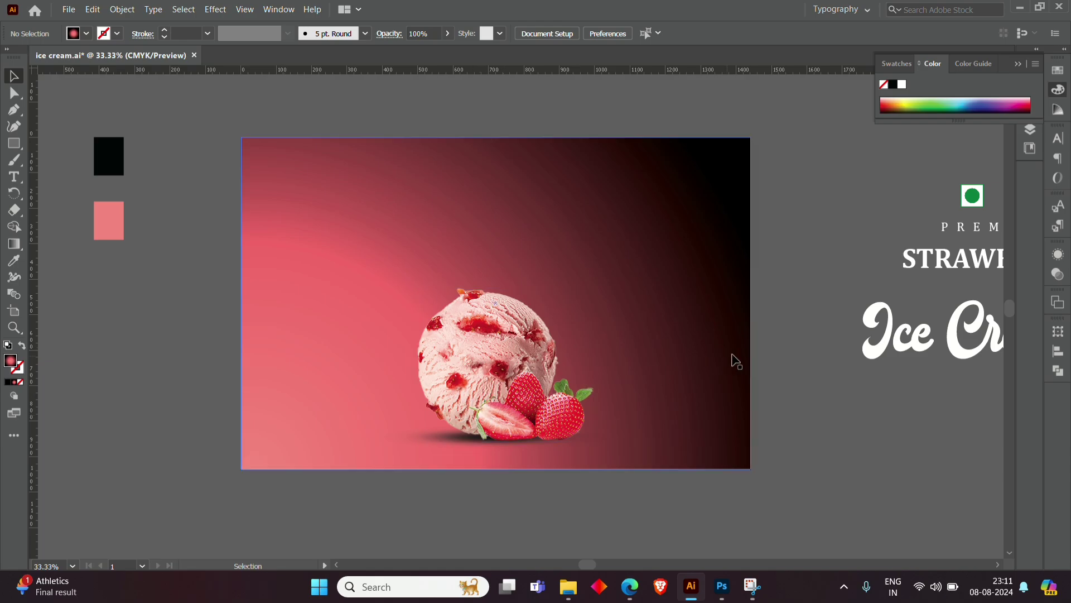
- Move the white script 'Ice Cream' text above the scoop and resize it slightly
left_click(926, 341)
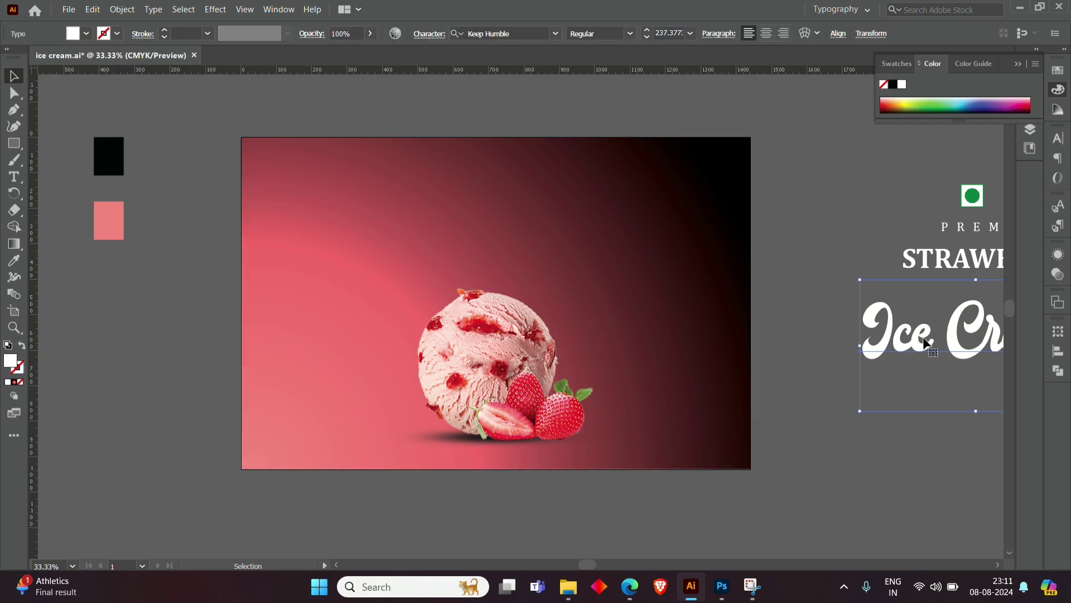
left_click_drag(926, 342, 439, 253)
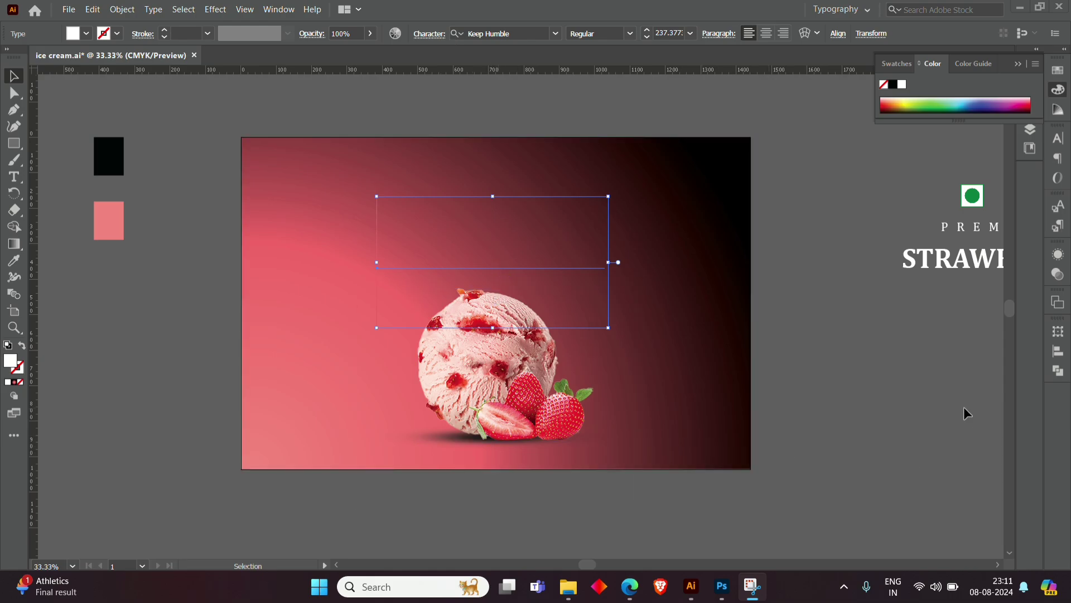
key("ctrl+z")
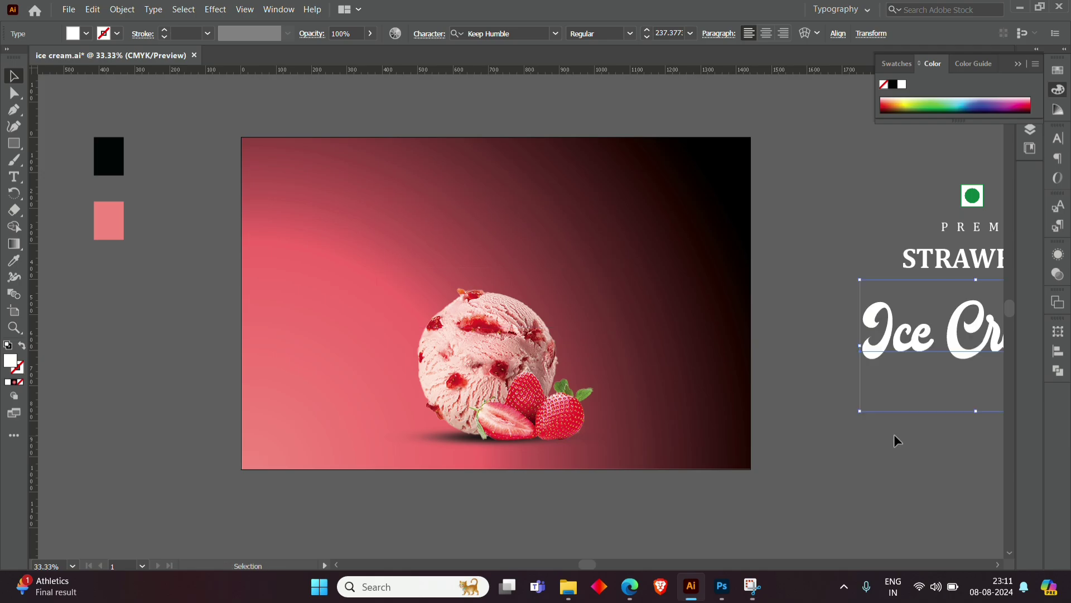
left_click(892, 446)
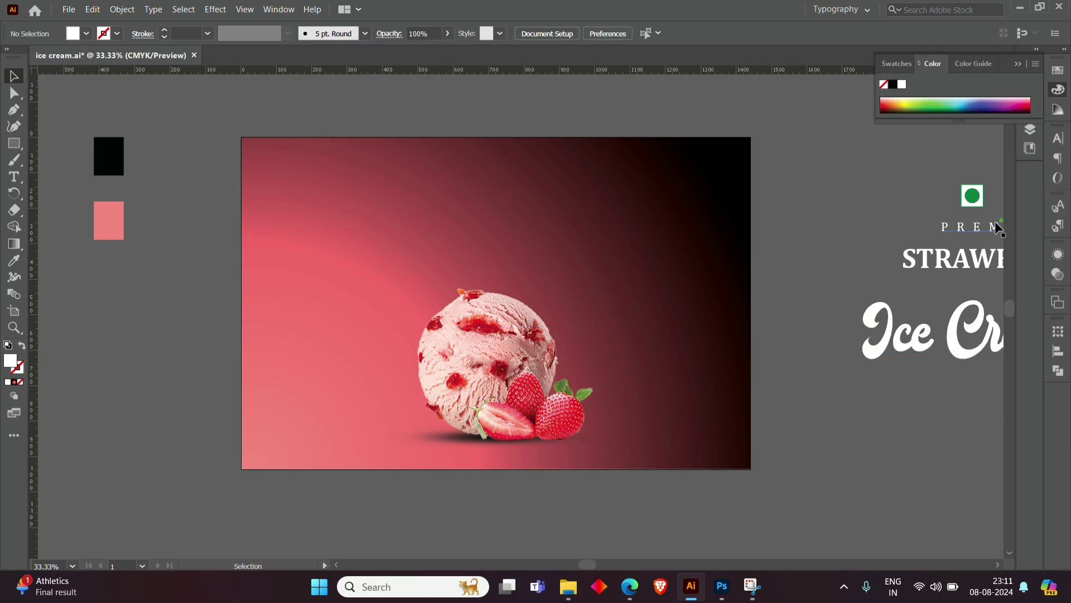
left_click_drag(913, 354, 434, 263)
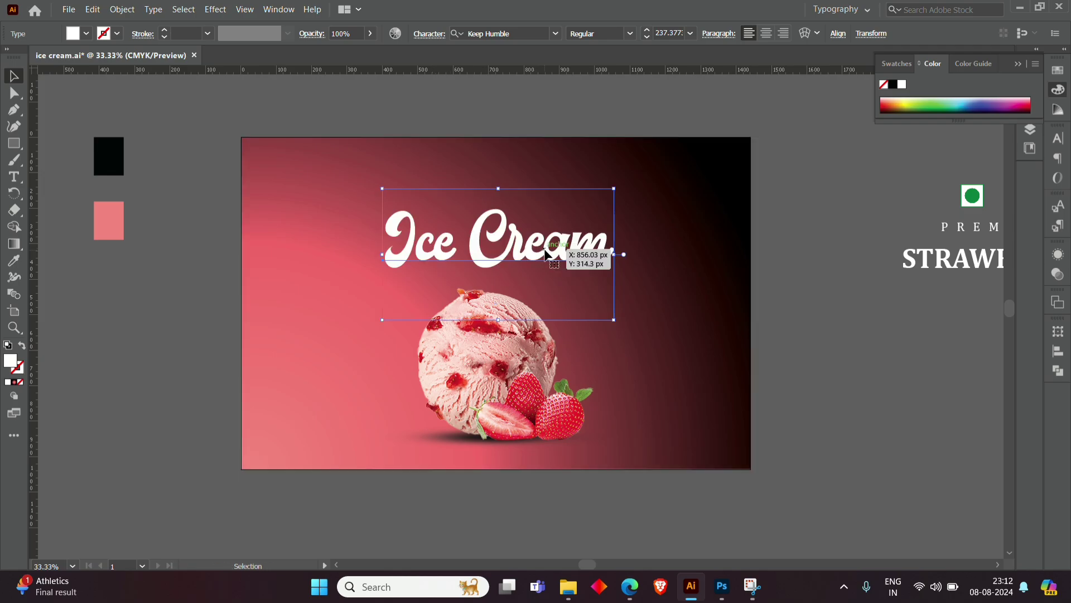
left_click(1058, 139)
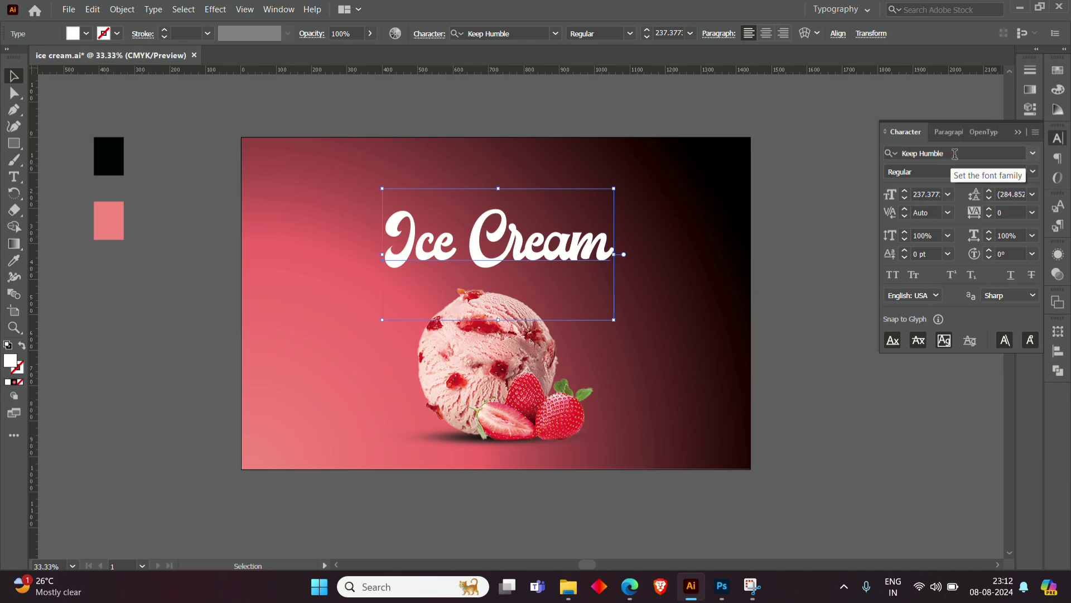
left_click(1019, 131)
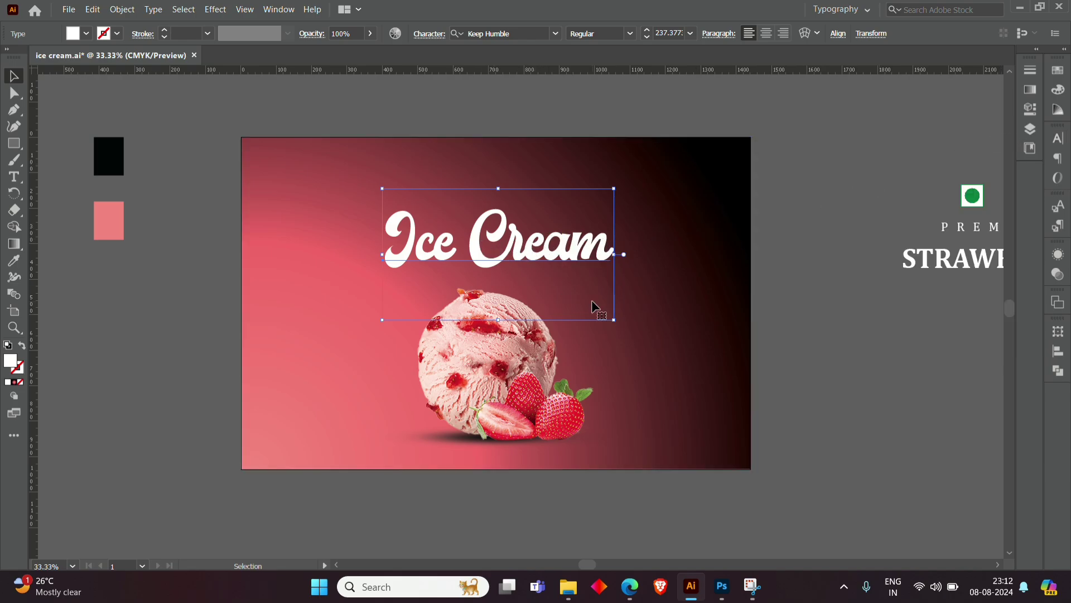
left_click_drag(614, 321, 610, 322)
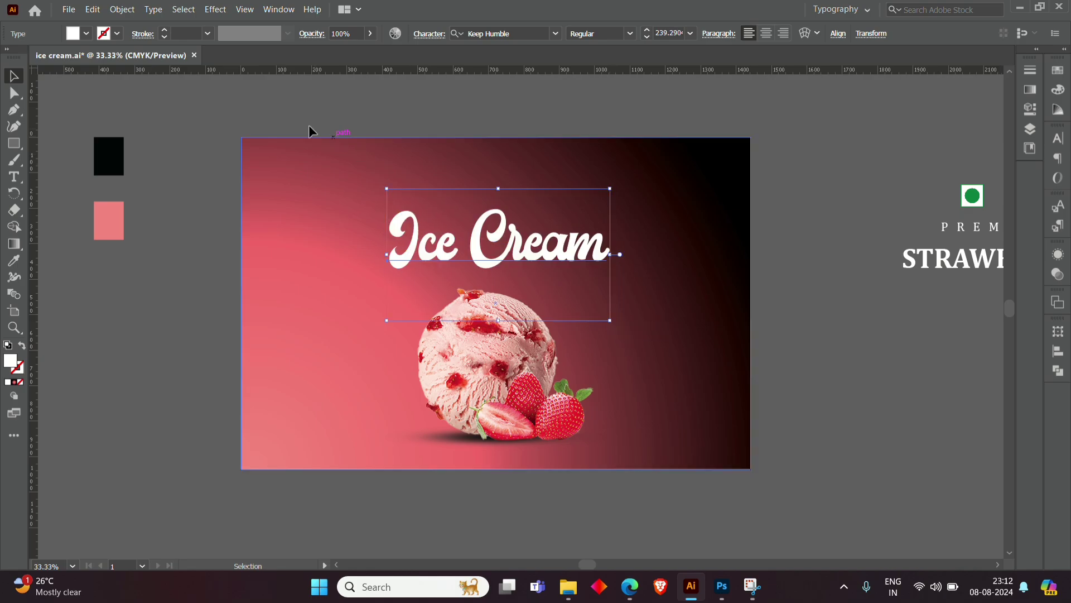
- Paste a copy of the headline in back and colour it with the pink swatch
left_click(93, 10)
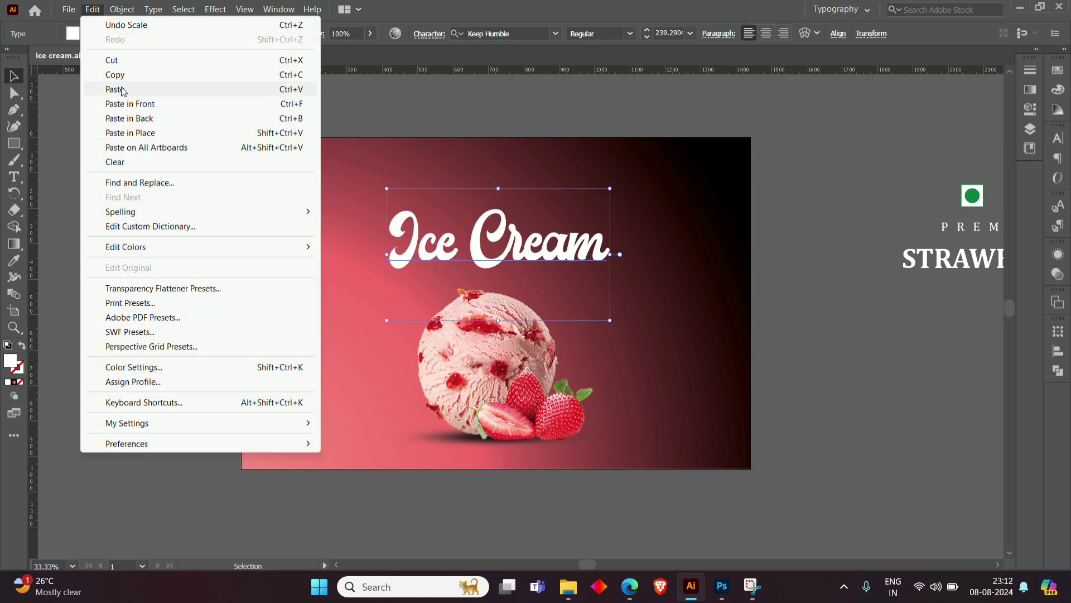
left_click(121, 80)
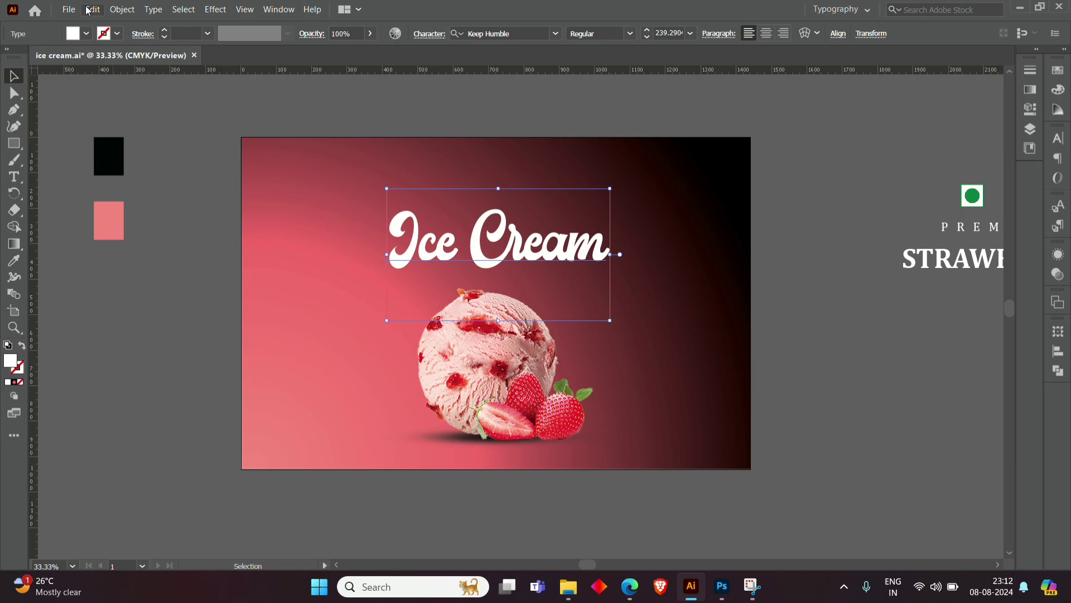
left_click(89, 10)
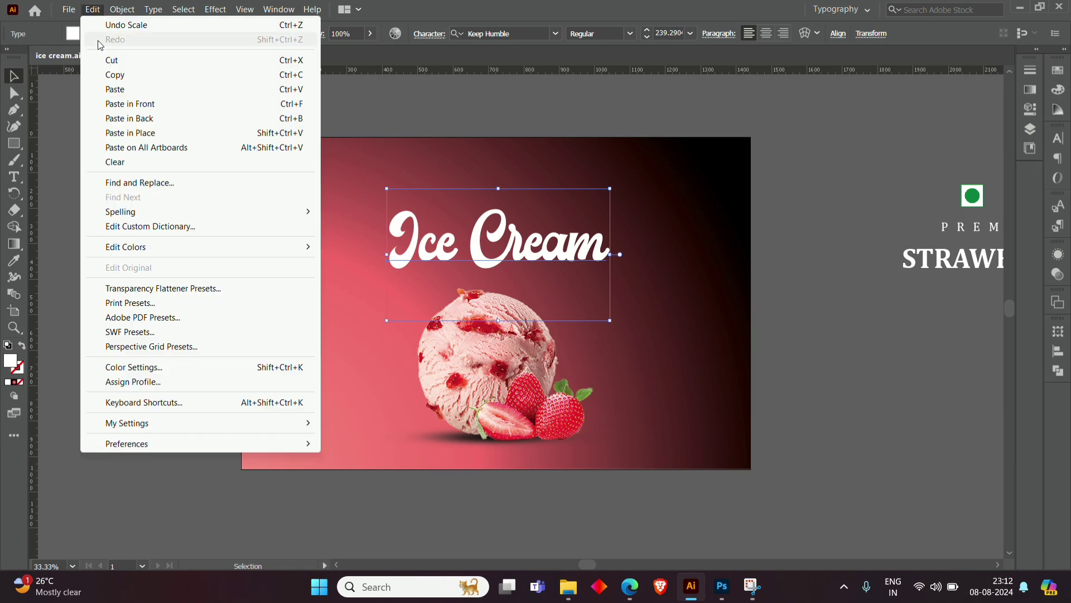
left_click(134, 119)
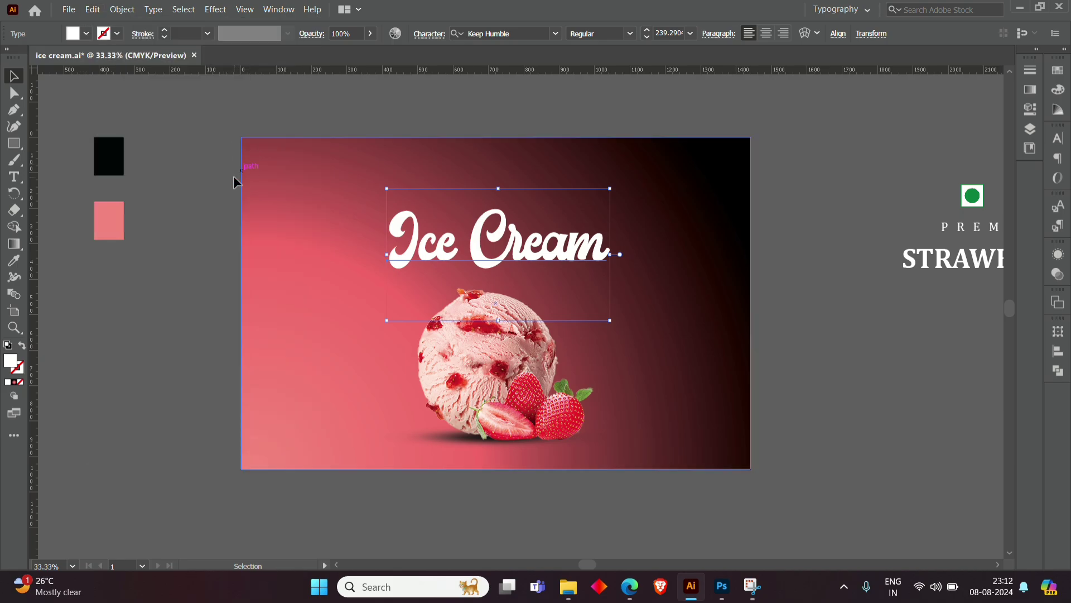
left_click(13, 261)
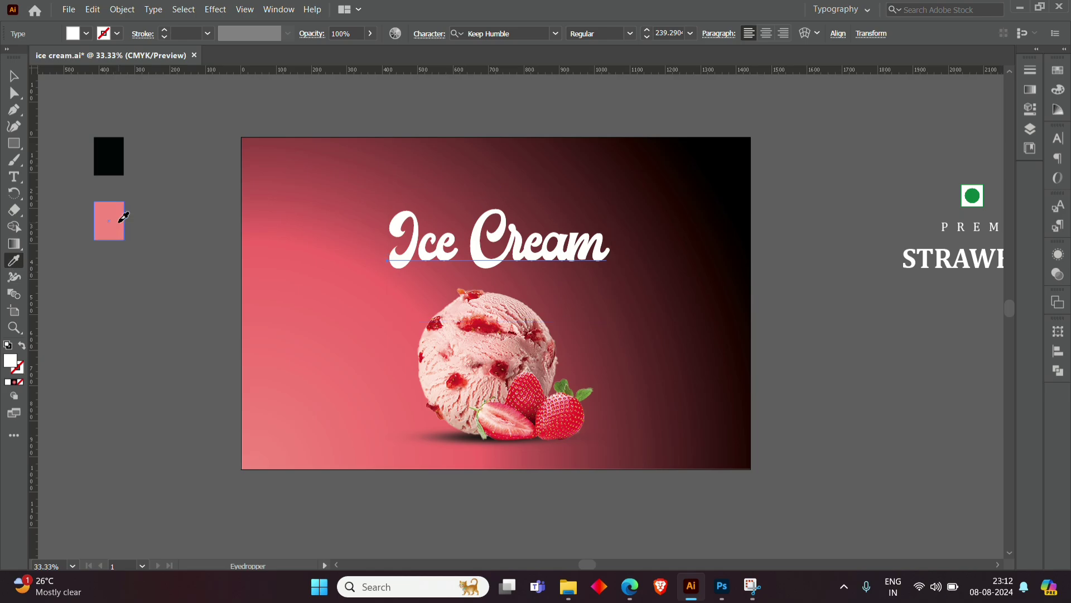
left_click(118, 216)
- Nudge the pink copy slightly downward to form an offset shadow
left_click(15, 77)
left_click(607, 310)
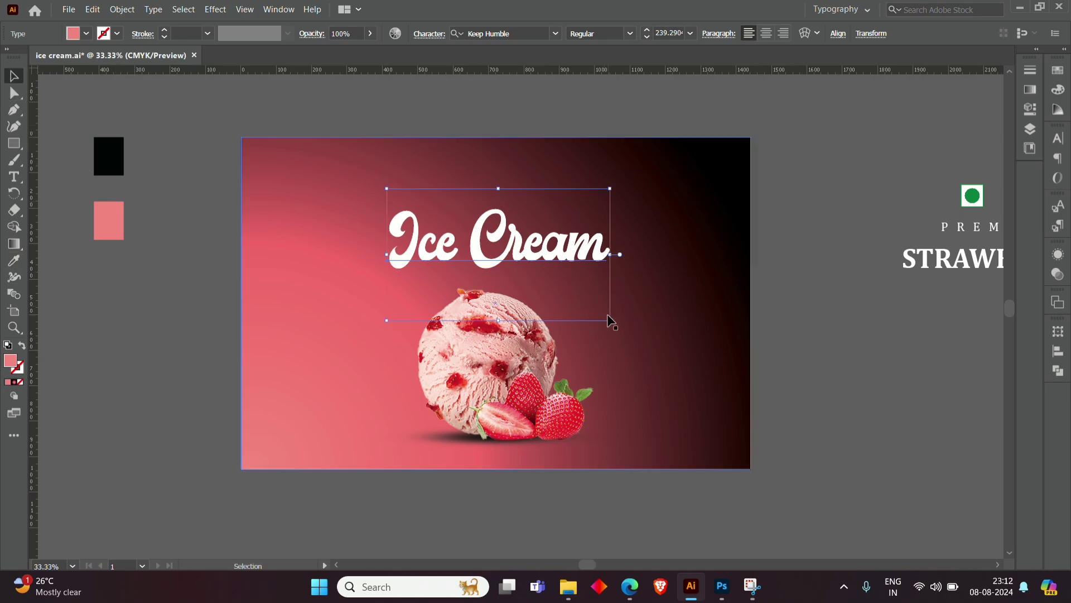
key("shift+Down")
key("shift+Down")
key("shift+Down")
key("shift+Down")
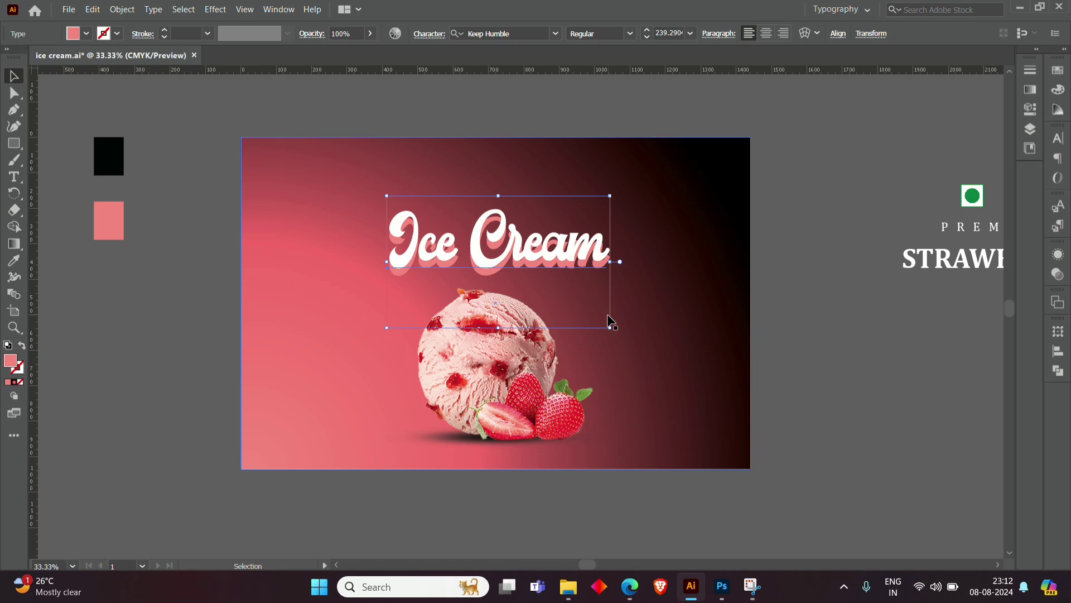
key("shift+Up")
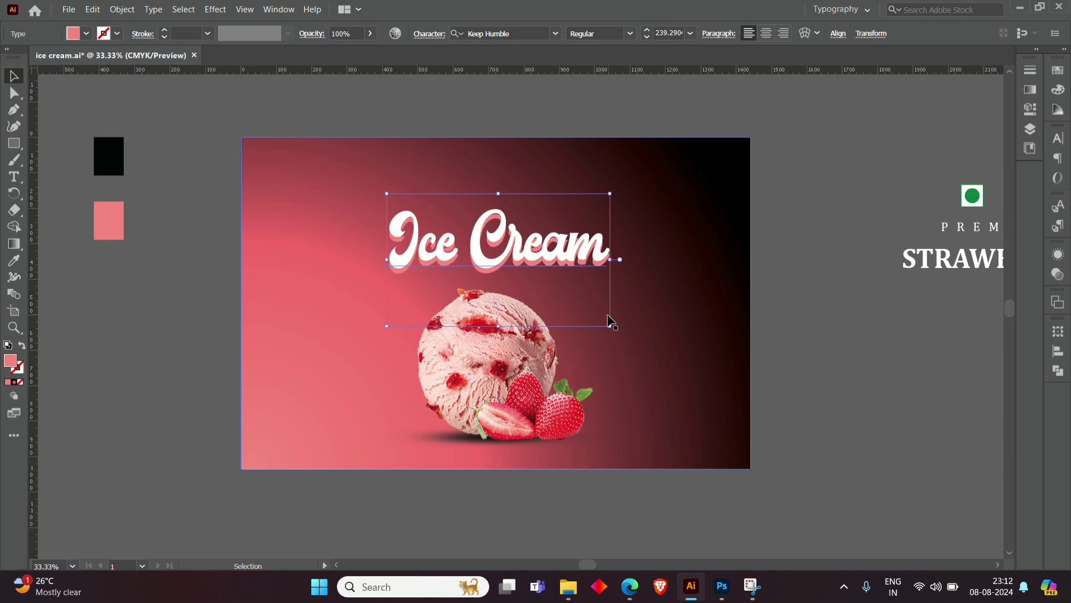
key("Up")
key("Up")
key("Up")
left_click(818, 278)
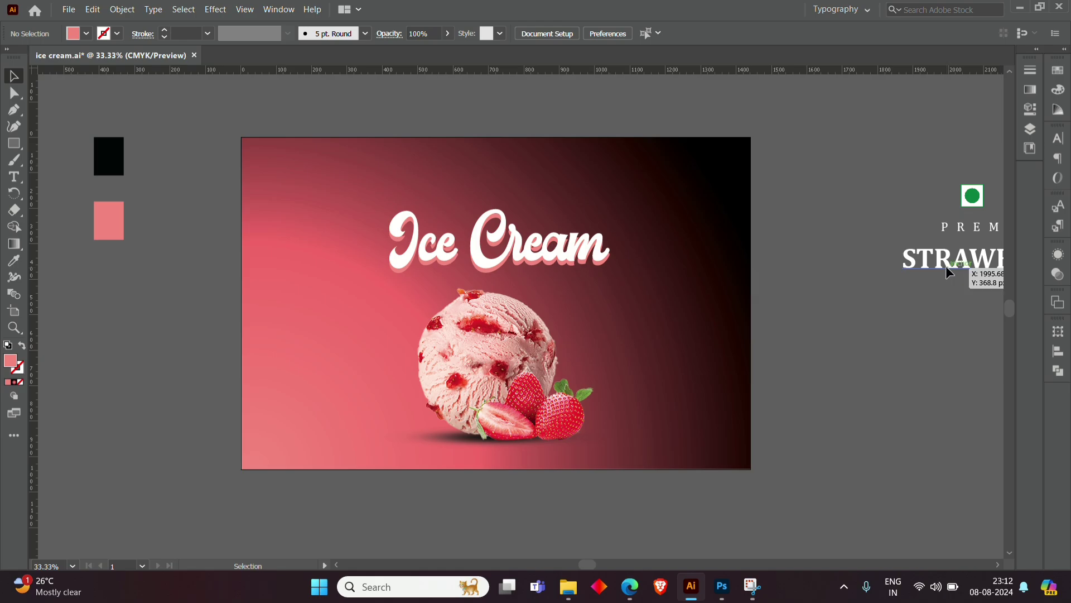
- Stack a scaled-down STRAWBERRY and PREMIUM above the Ice Cream headline
mouse_move(946, 265)
left_mouse_down()
mouse_move(451, 209)
mouse_move(452, 200)
left_mouse_up()
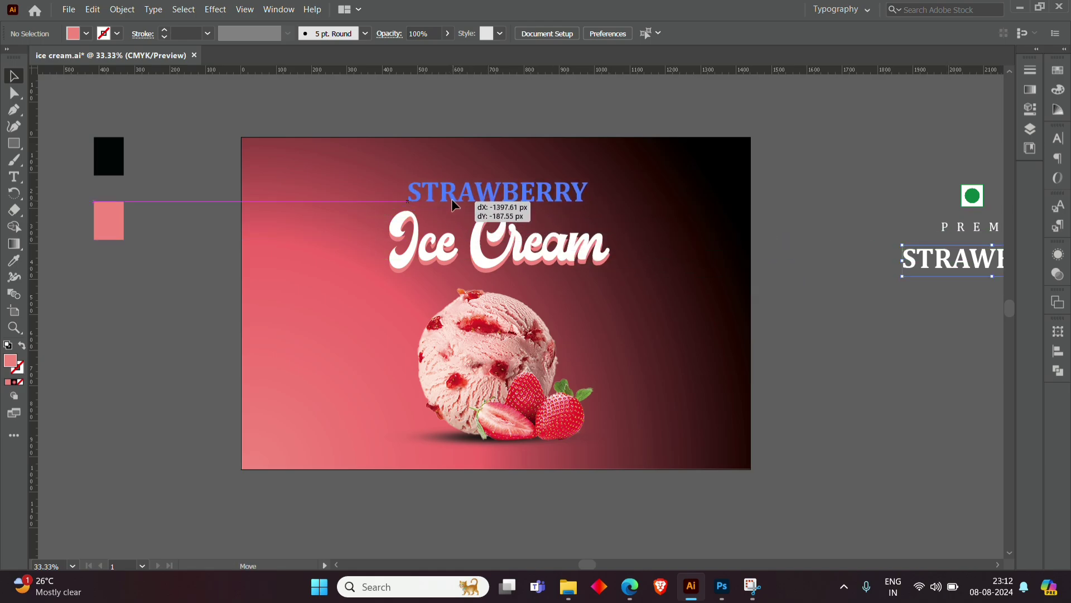
left_click_drag(452, 204, 452, 204)
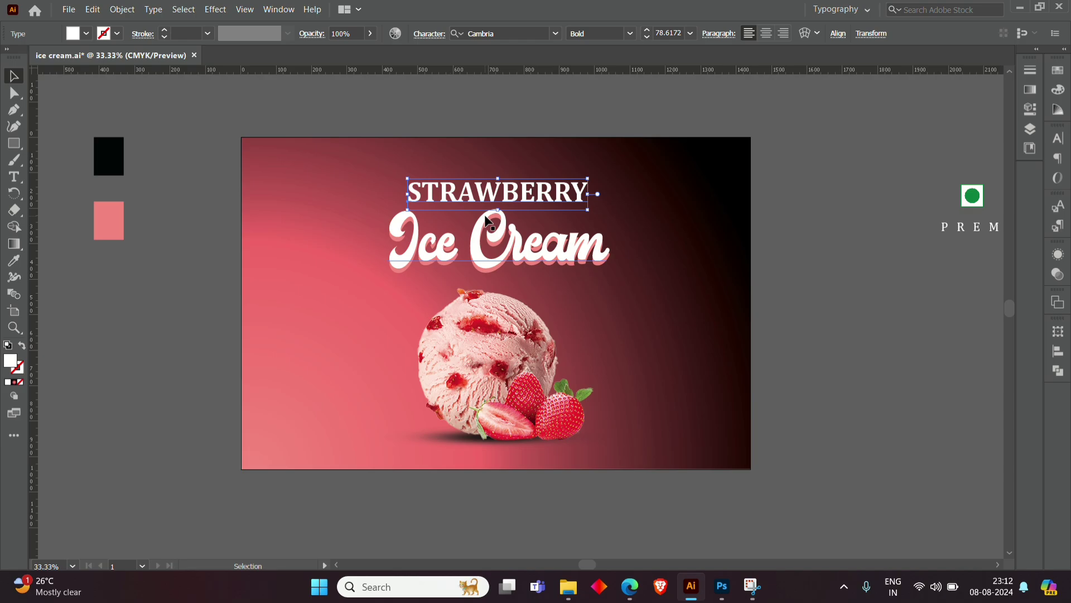
left_click_drag(587, 209, 569, 215)
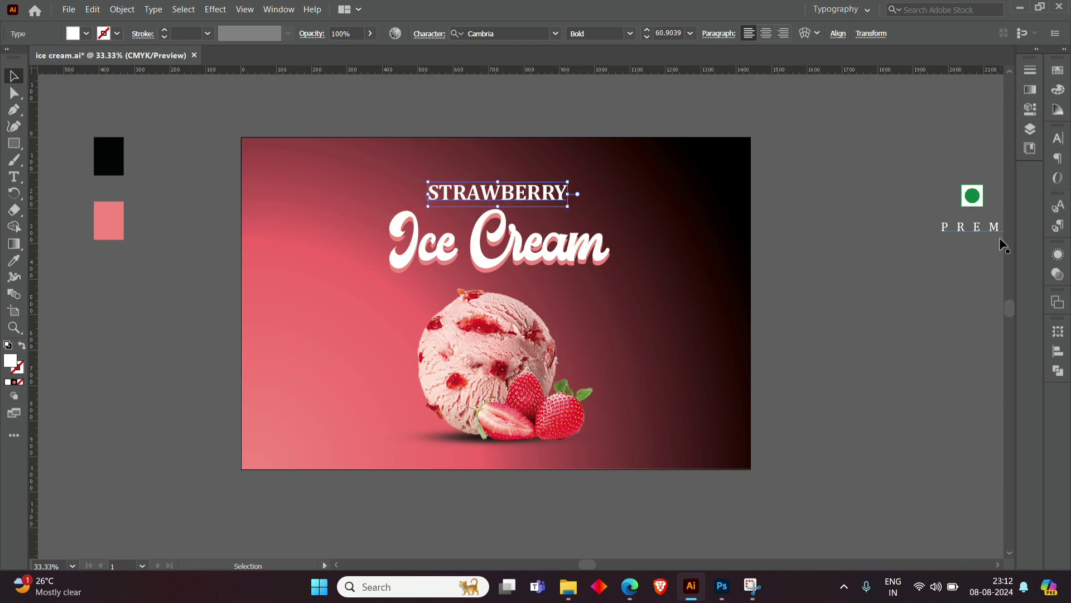
left_click_drag(974, 232, 475, 177)
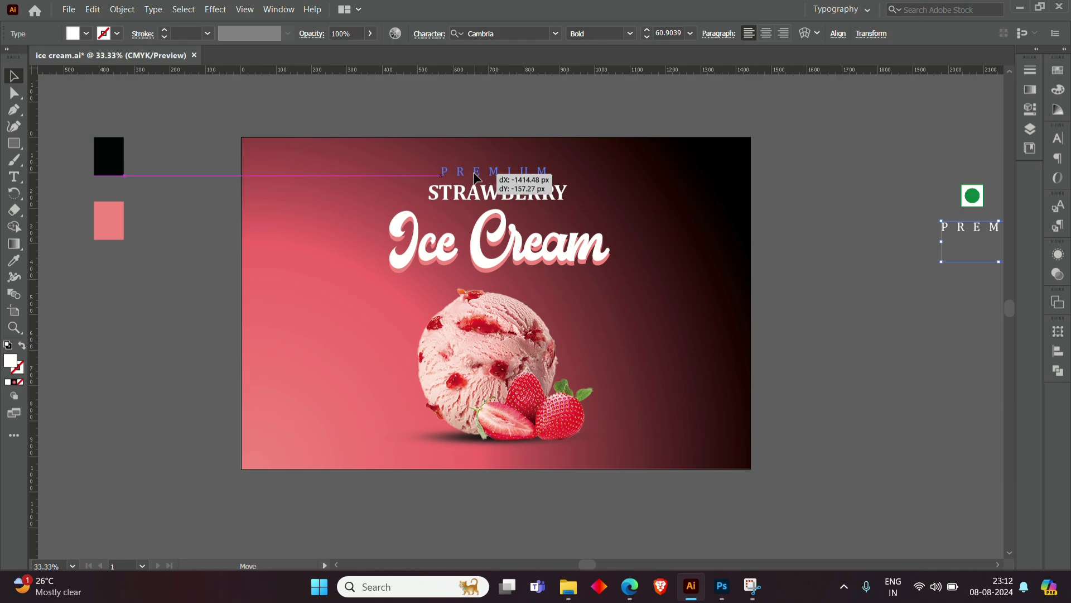
left_click_drag(473, 171, 474, 177)
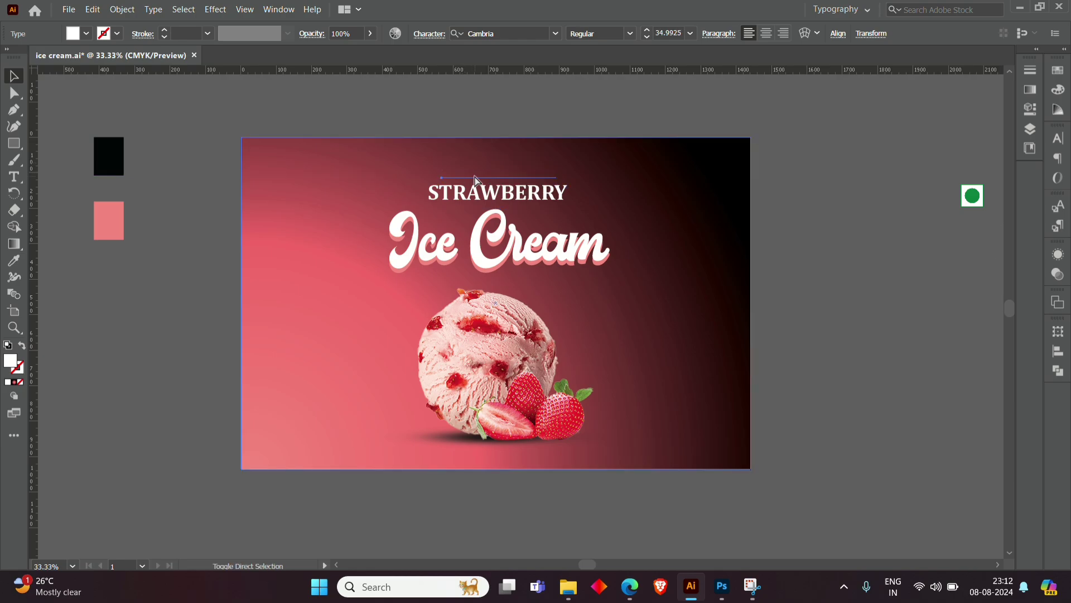
scroll(475, 179, "up", 4)
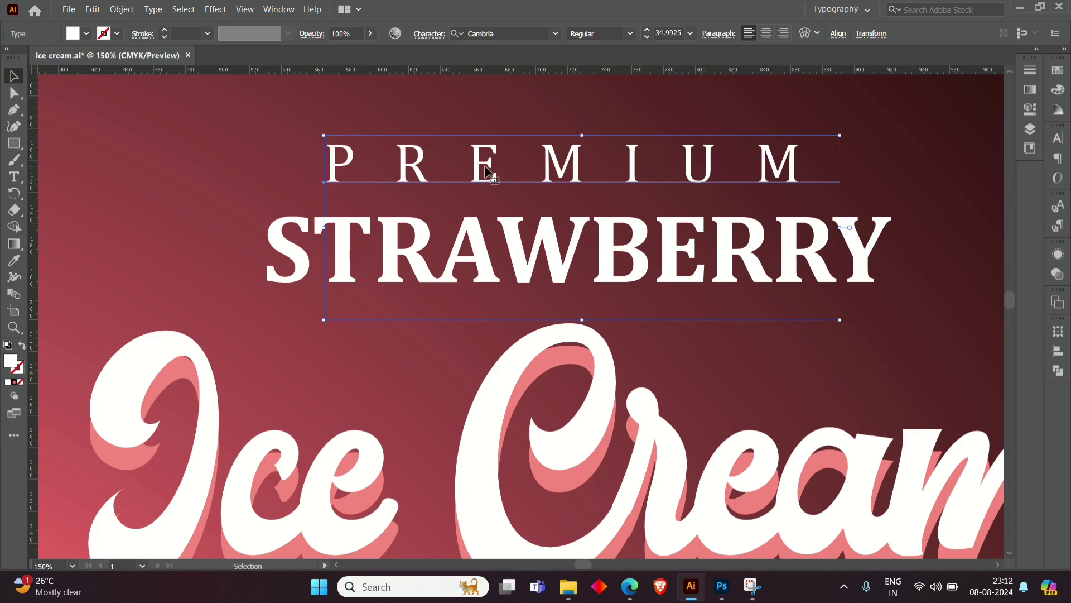
- Horizontally centre PREMIUM and STRAWBERRY over the headline using the Align panel
left_click(1057, 352)
left_click(921, 362)
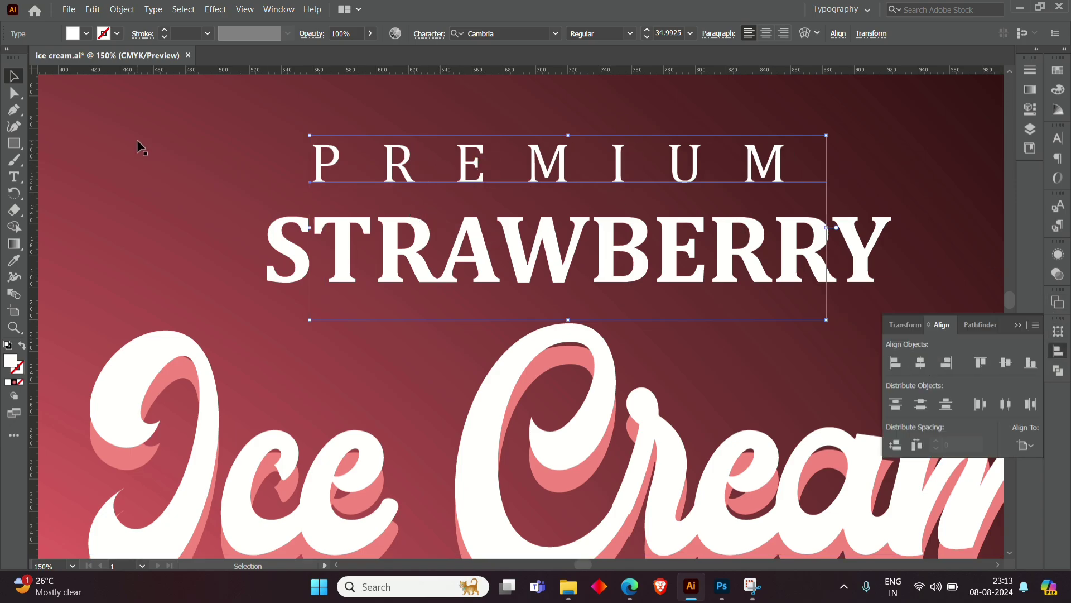
left_click(249, 256)
left_click(300, 282)
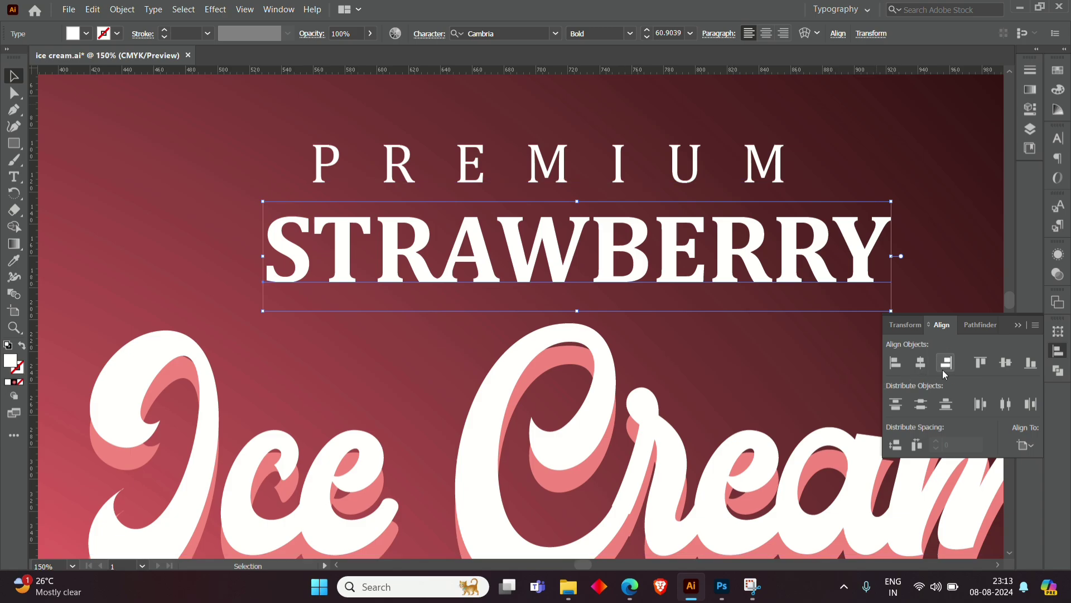
left_click(921, 362)
scroll(447, 330, "down", 2)
scroll(448, 334, "down", 1)
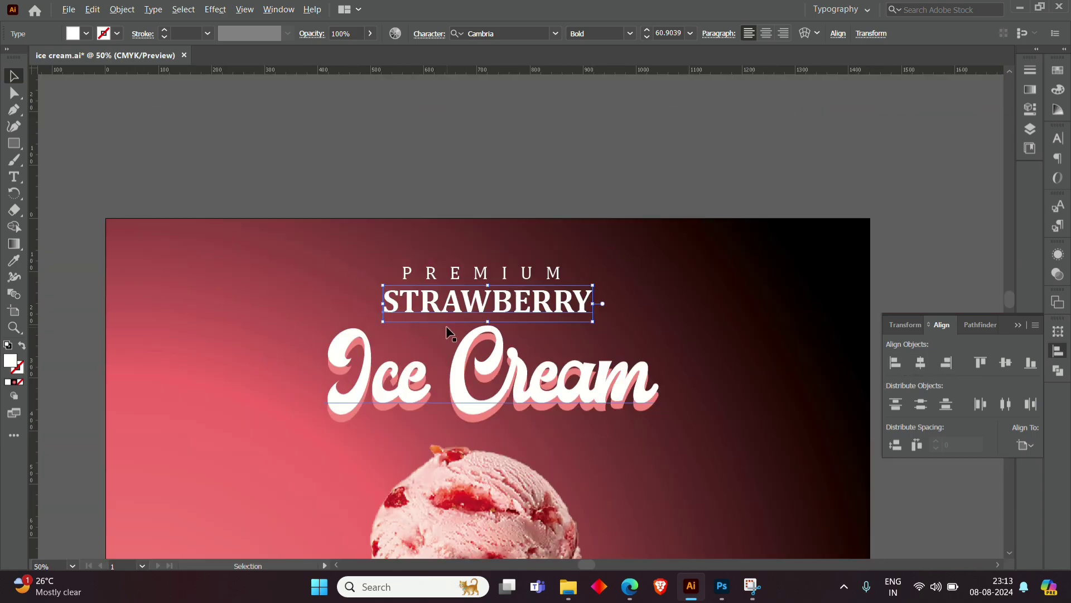
- Select and deselect the Ice Cream headline and background while inspecting the layout
left_click(580, 169)
left_click(581, 414)
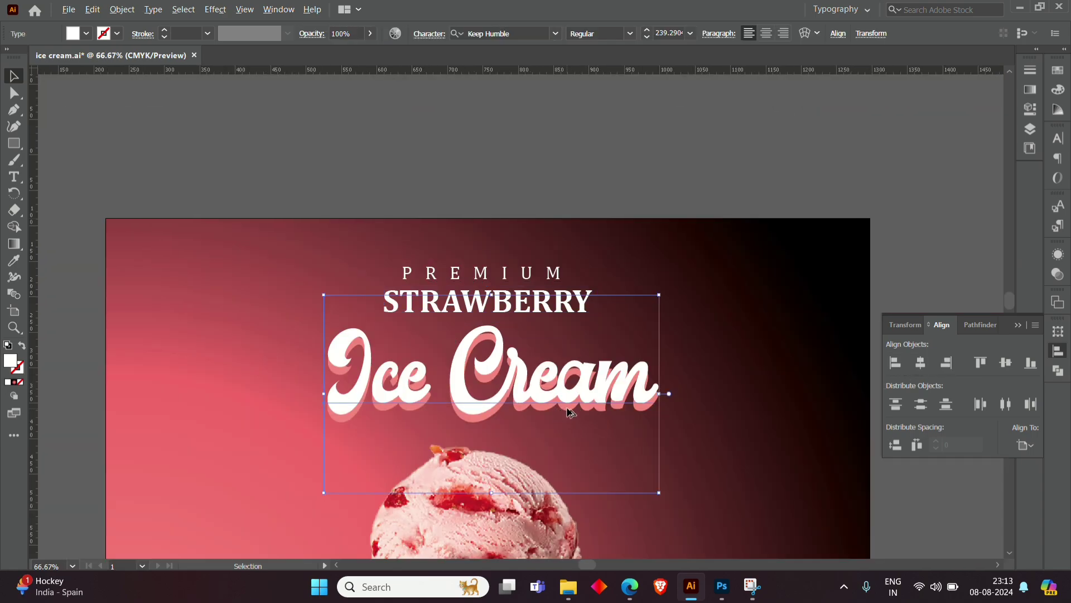
scroll(570, 412, "up", 2)
left_click(568, 410)
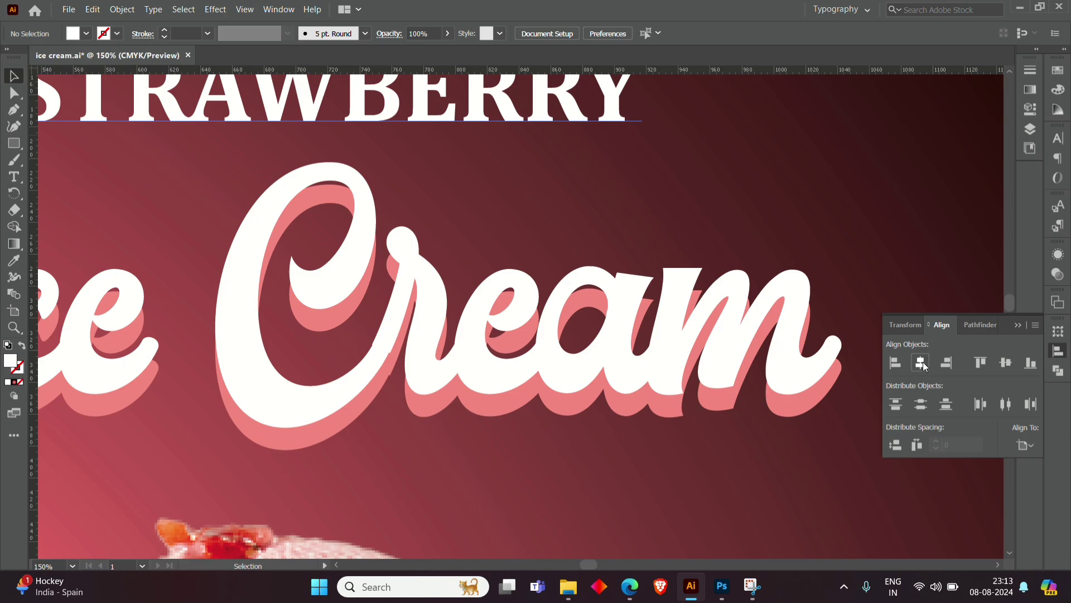
scroll(526, 335, "down", 1)
scroll(654, 373, "down", 5)
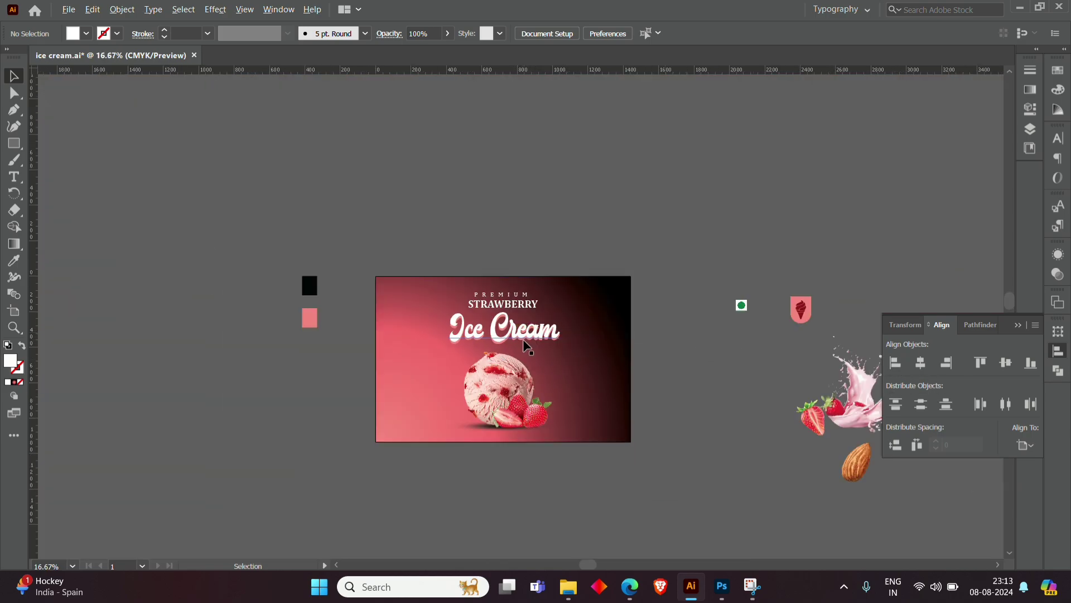
scroll(524, 341, "up", 1)
left_click(680, 360)
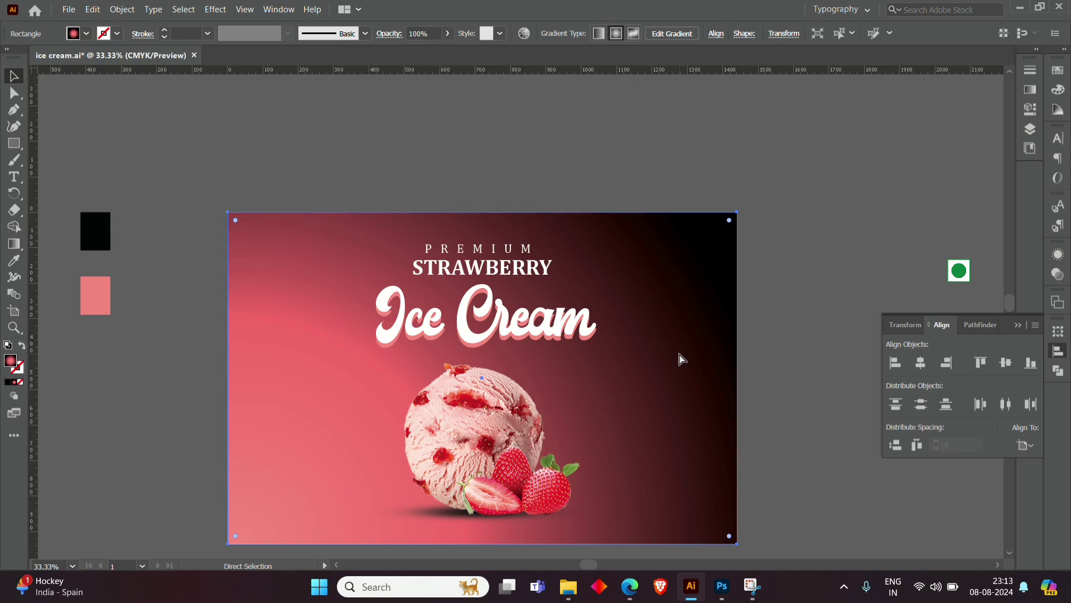
key("ctrl+shift+a")
left_click(592, 332)
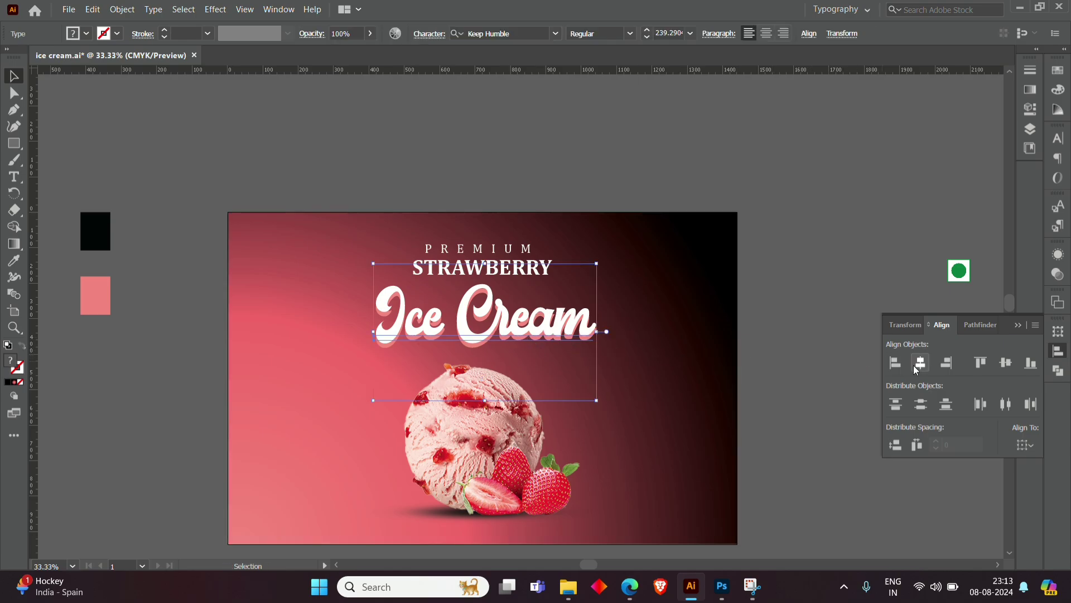
left_click(780, 277)
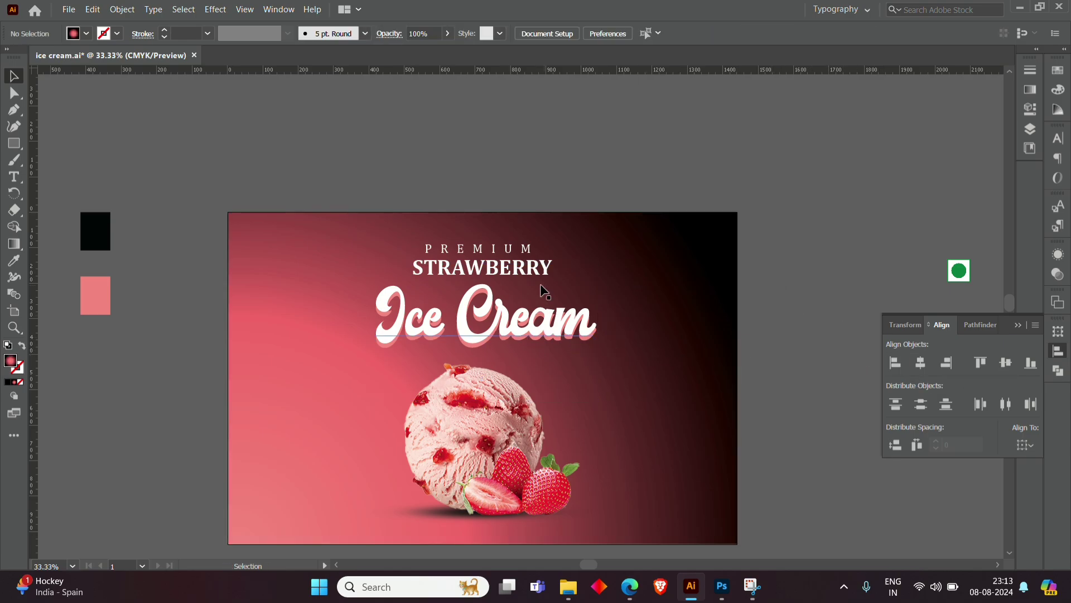
scroll(474, 296, "down", 1)
scroll(474, 296, "down", 1)
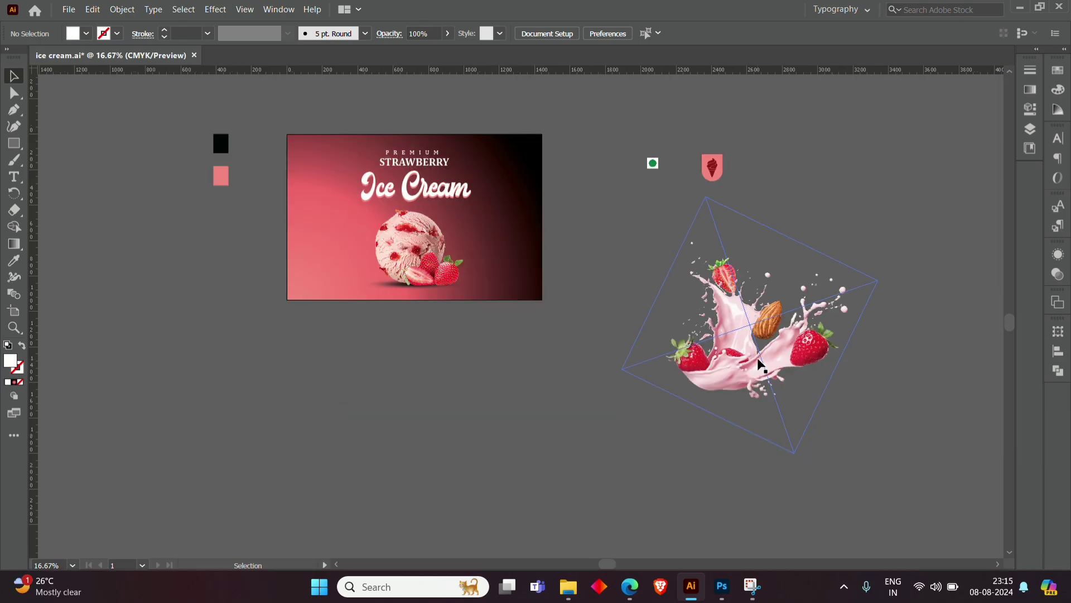
scroll(357, 148, "up", 1)
scroll(383, 232, "up", 1)
scroll(383, 232, "up", 2)
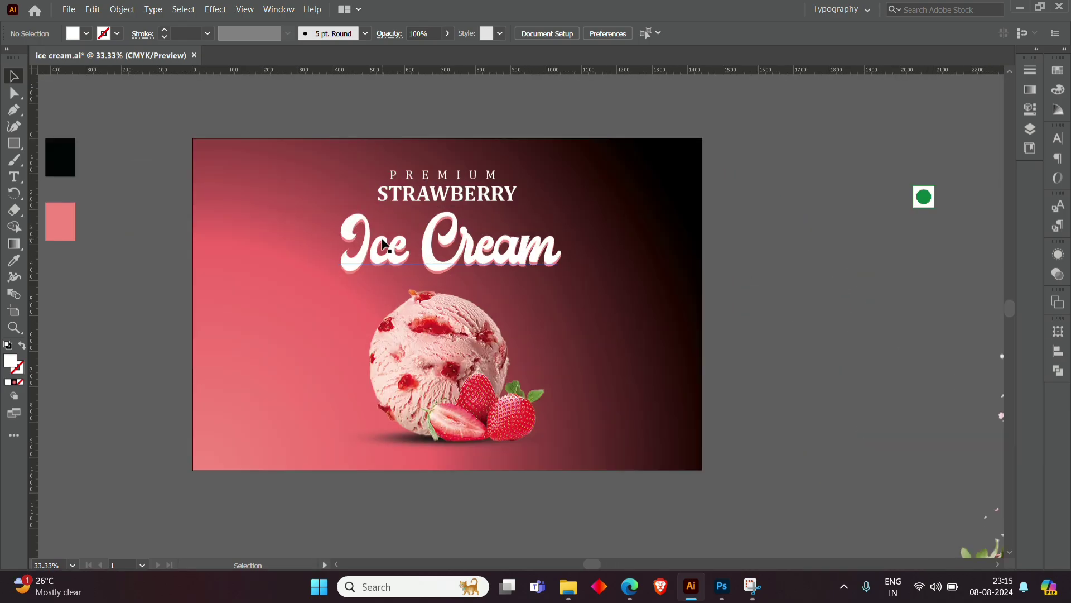
- Place the milk splash image beneath the scoop and bring an almond onto the poster
scroll(382, 245, "down", 1)
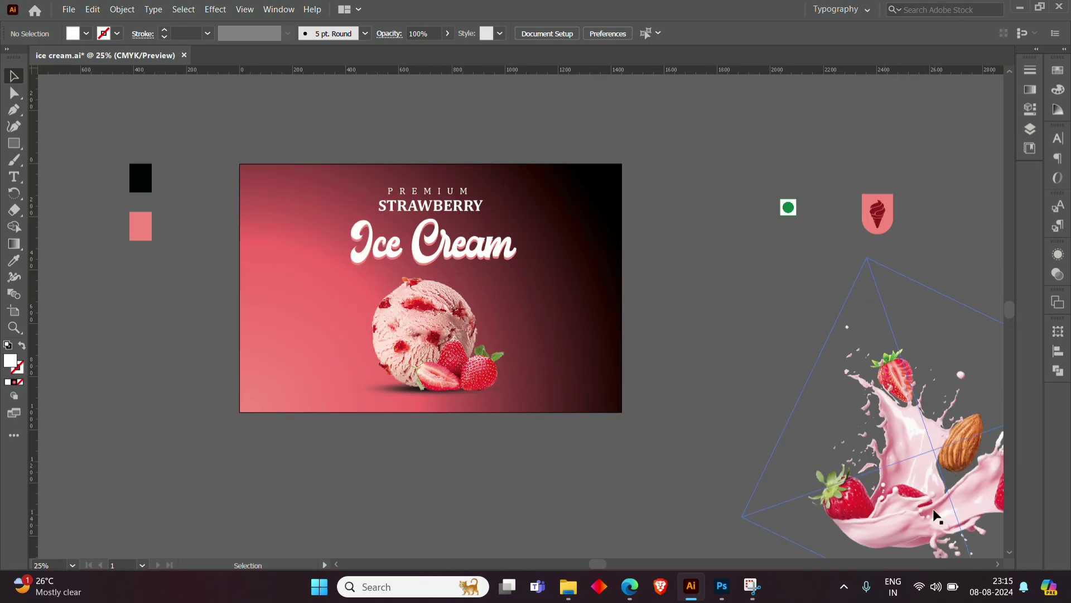
mouse_move(938, 516)
left_mouse_down()
mouse_move(374, 449)
mouse_move(376, 429)
mouse_move(360, 427)
mouse_move(370, 429)
left_mouse_up()
scroll(347, 453, "up", 1)
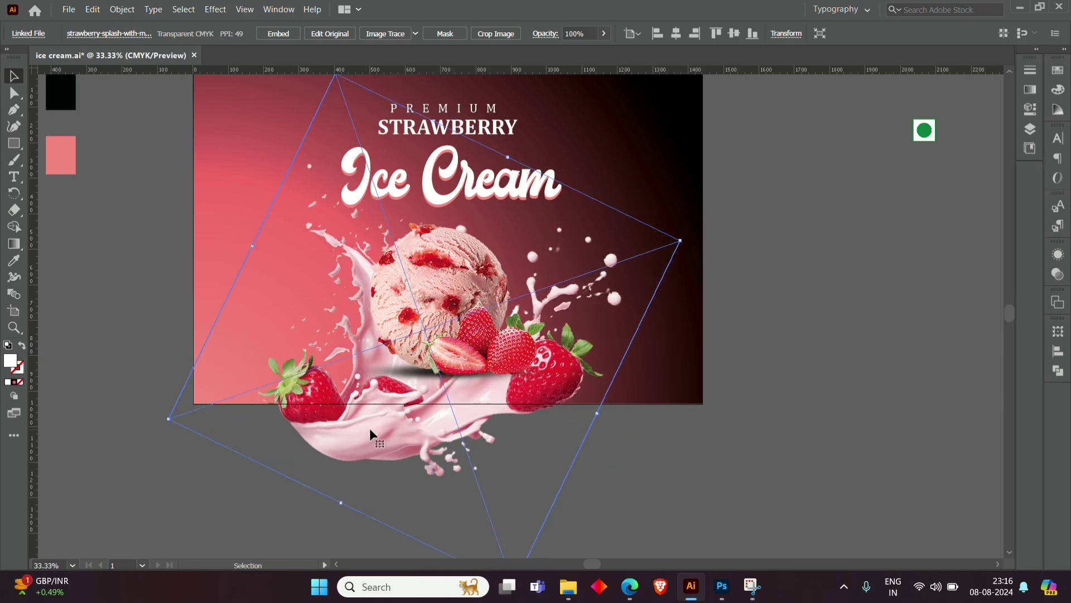
key("ctrl+z")
left_click(700, 497)
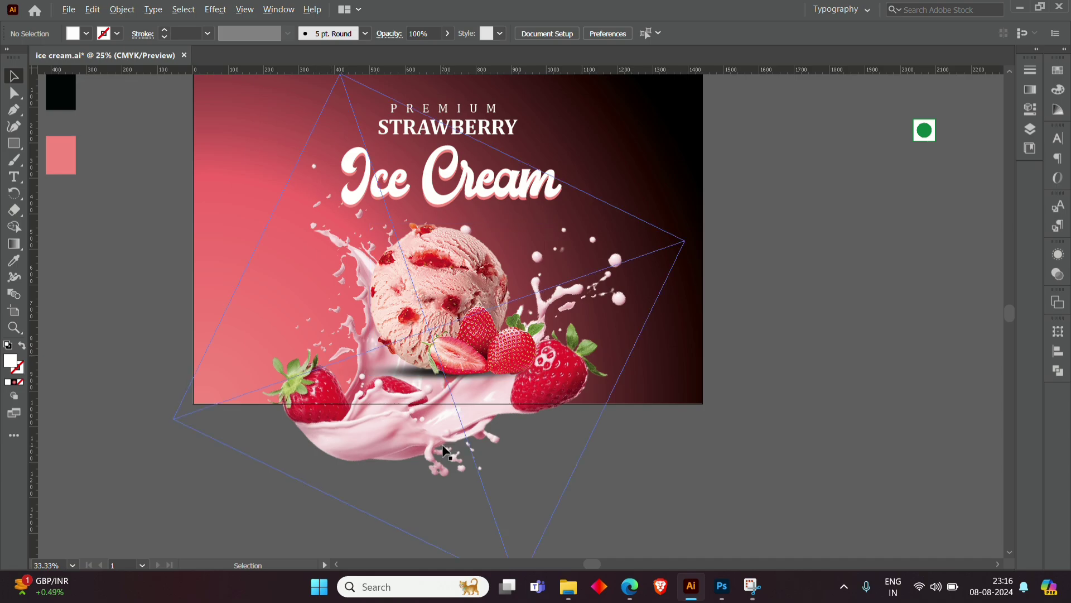
scroll(442, 444, "down", 1)
left_click_drag(986, 459, 606, 276)
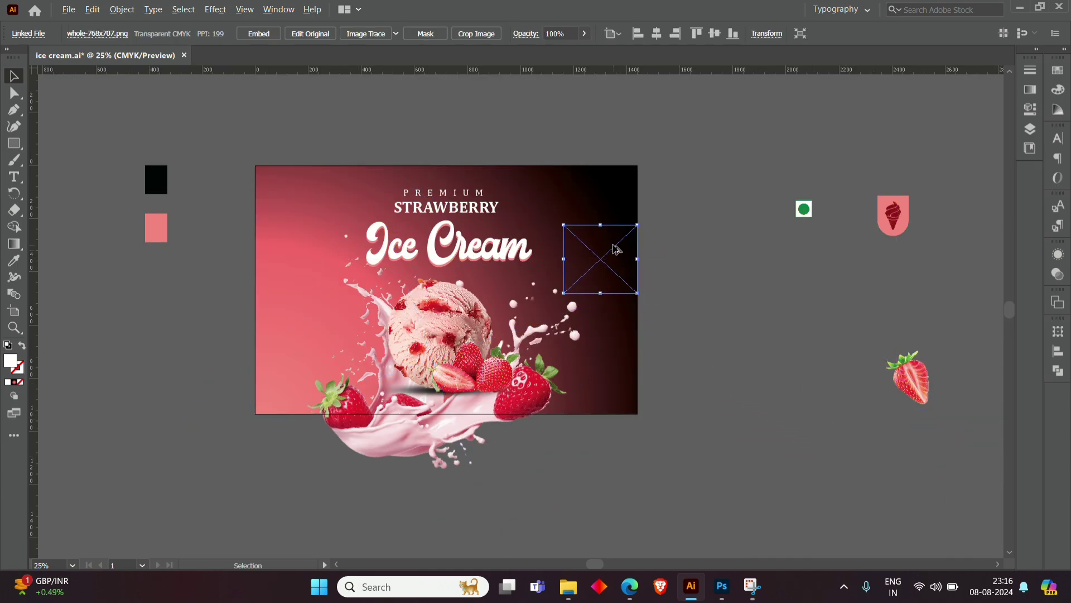
- Shrink the almond beside the scoop and add a smaller tilted copy at upper right
scroll(616, 246, "up", 1)
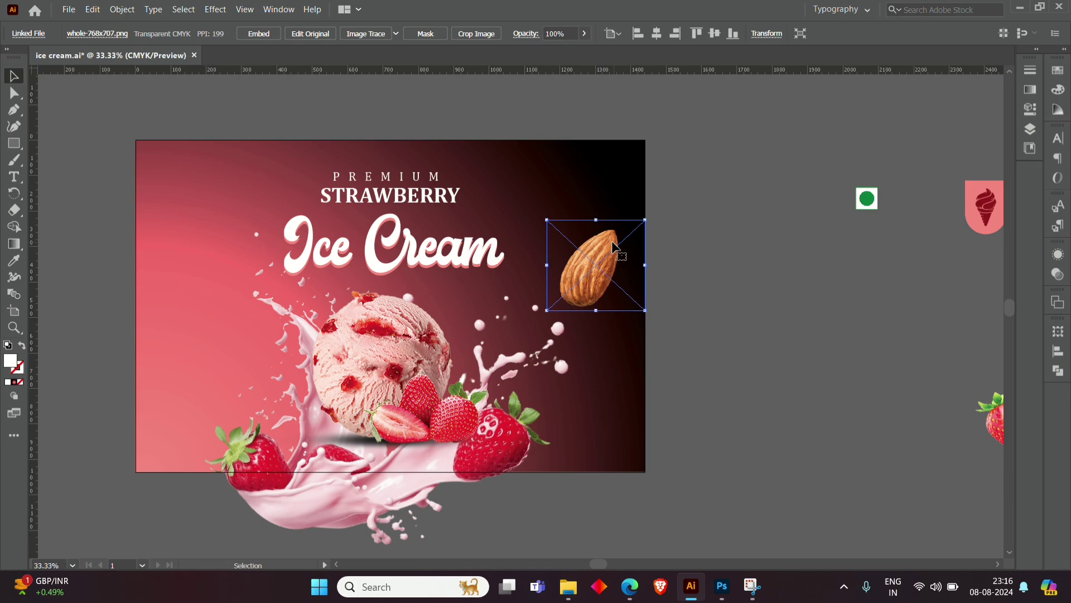
mouse_move(645, 219)
left_mouse_down()
mouse_move(606, 257)
mouse_move(288, 435)
mouse_move(317, 427)
left_mouse_up()
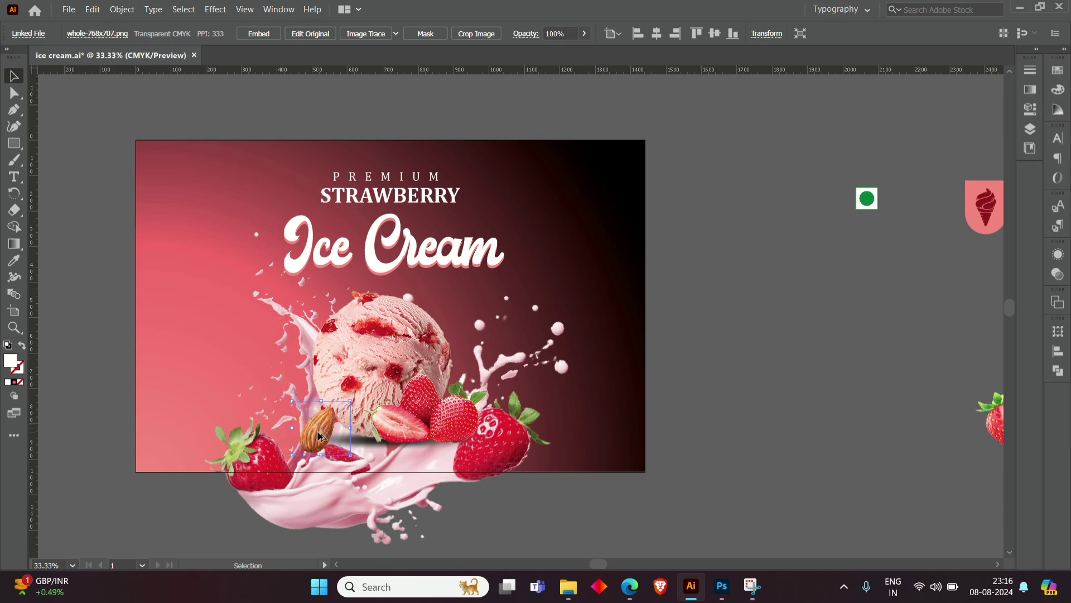
left_click_drag(318, 436, 588, 287)
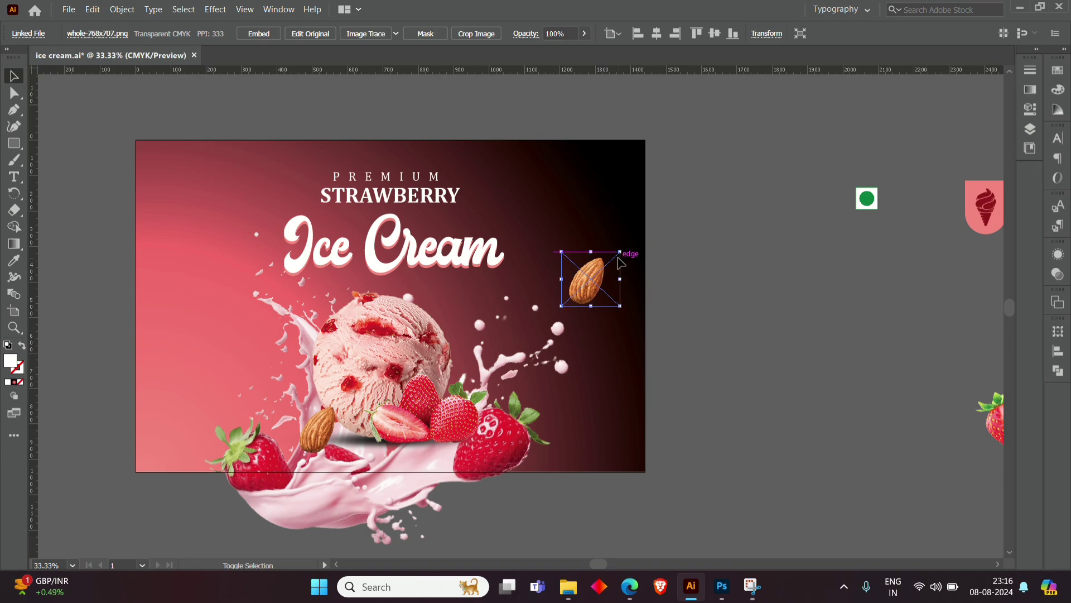
mouse_move(619, 252)
left_mouse_down()
mouse_move(603, 268)
mouse_move(613, 279)
mouse_move(591, 331)
left_mouse_up()
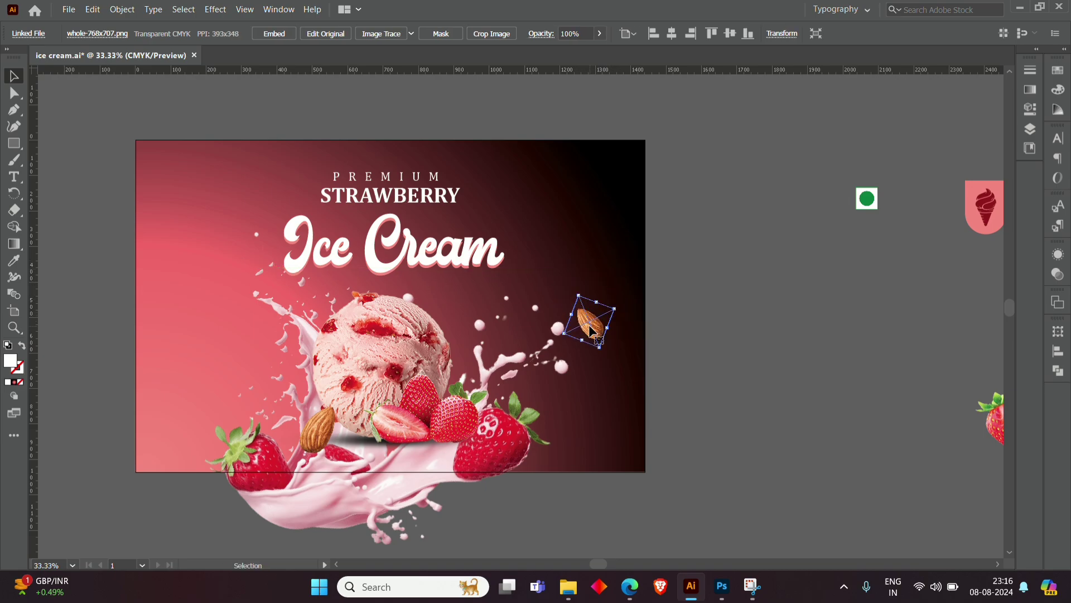
- Apply a strong Gaussian Blur to the upper-right almond
left_click(216, 9)
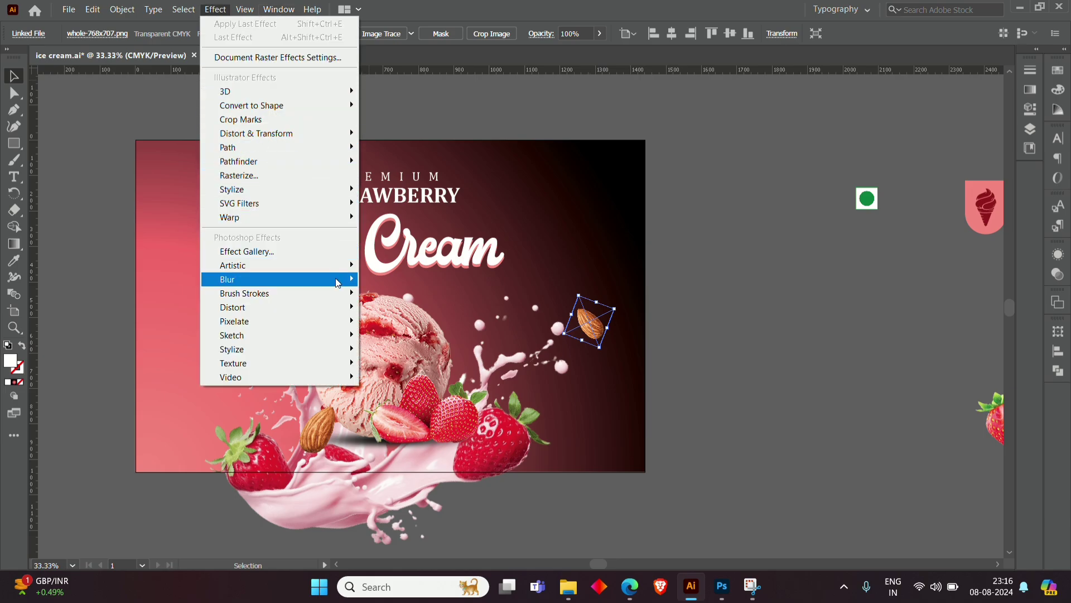
mouse_move(276, 279)
left_click(412, 279)
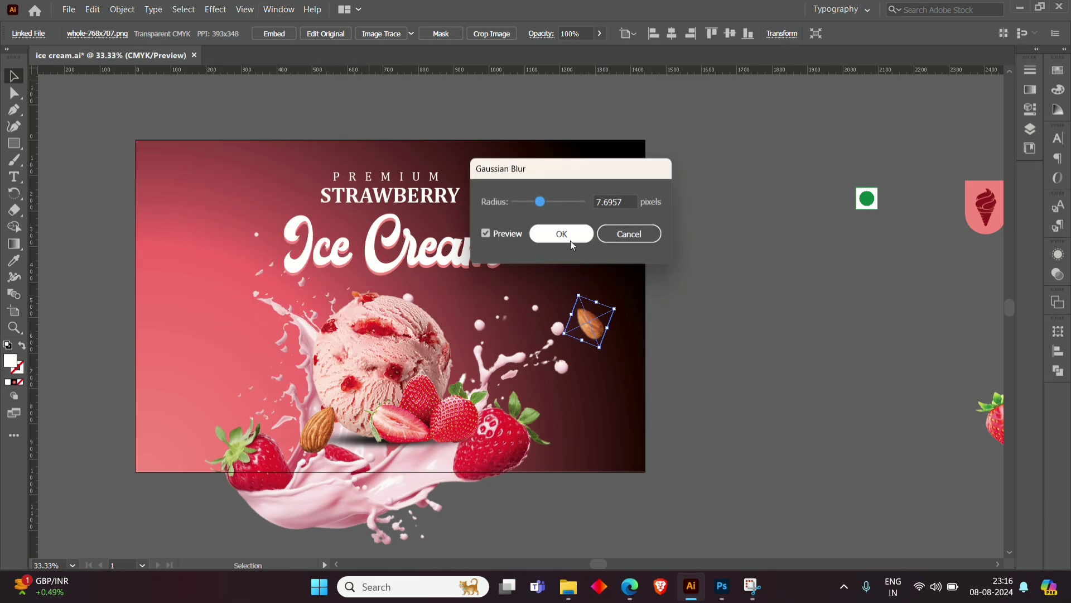
mouse_move(548, 202)
left_mouse_down()
mouse_move(562, 210)
mouse_move(554, 202)
left_mouse_up()
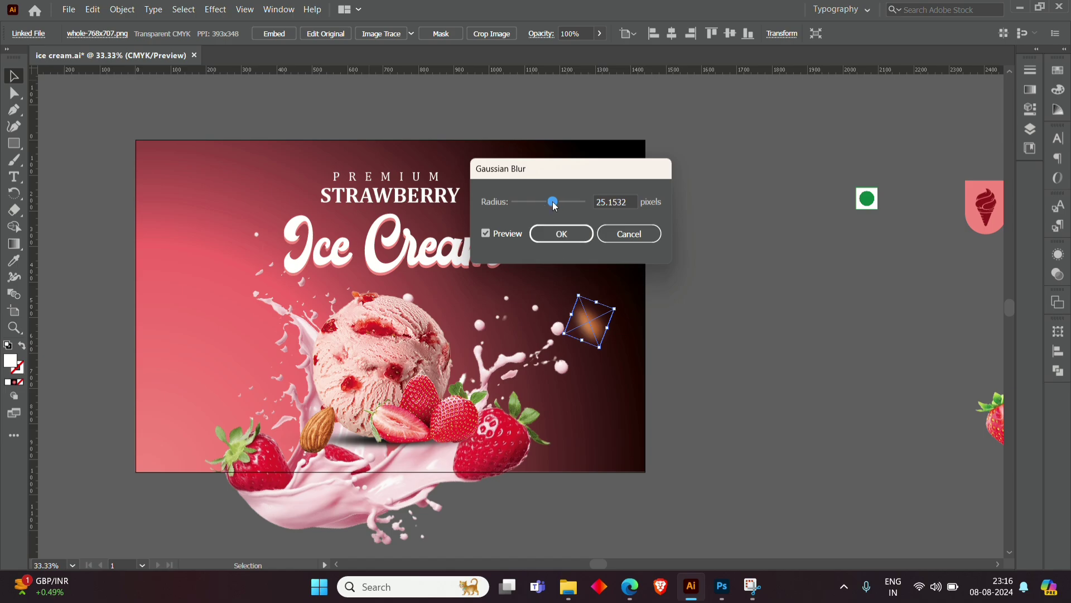
left_click(565, 235)
- Place a blurred almond copy left of the scoop and select the spare strawberry
left_click_drag(590, 337, 250, 405)
left_click(787, 290)
scroll(755, 282, "down", 1)
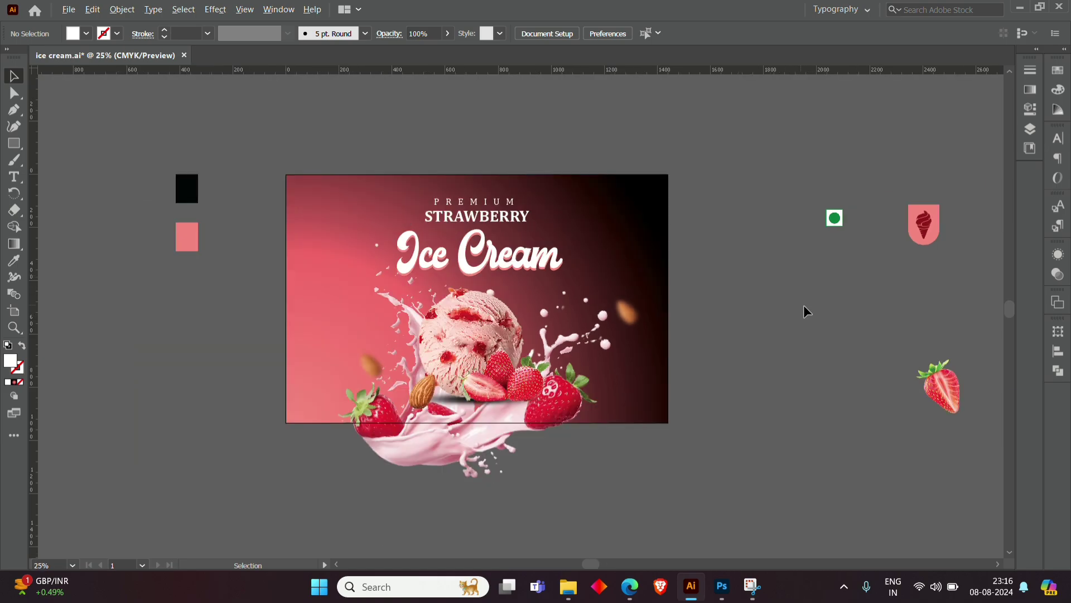
left_click(958, 396)
- Copy the strawberry onto the poster's left side and scale it down
left_click_drag(958, 395, 341, 304)
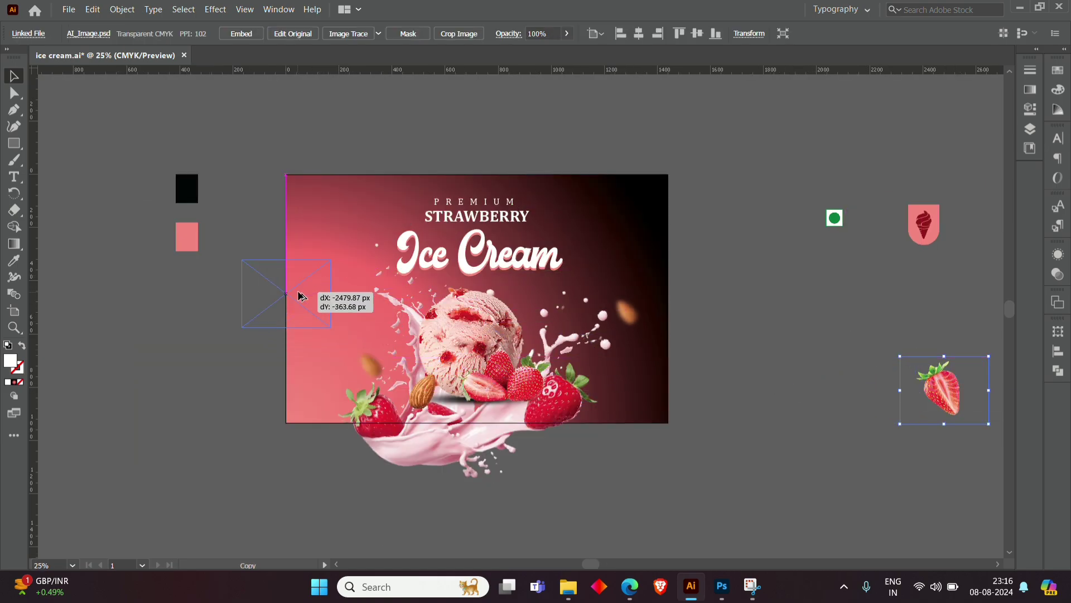
scroll(341, 304, "up", 1)
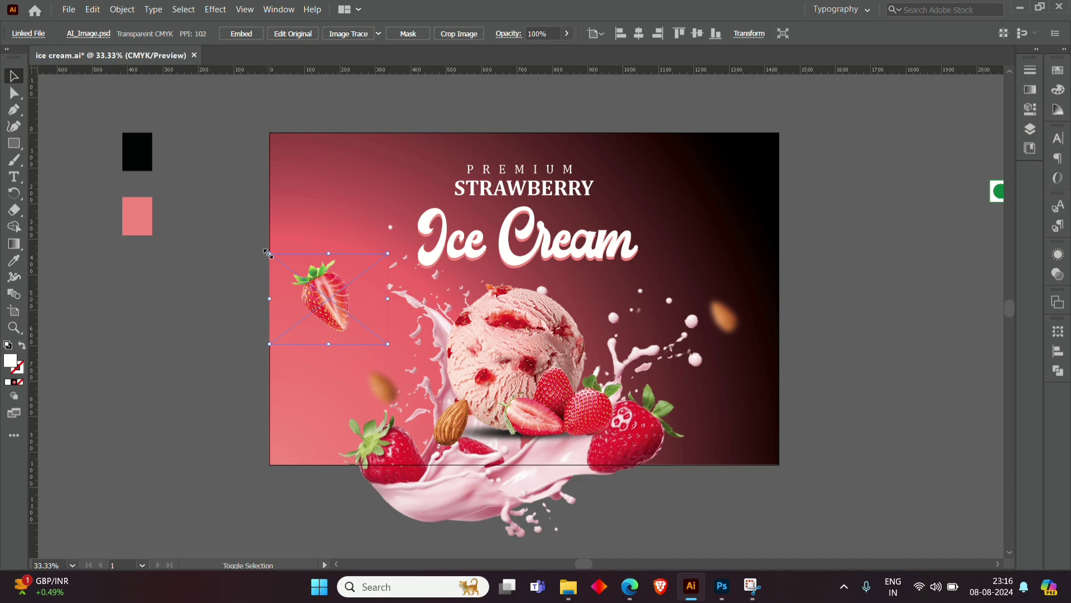
left_click_drag(269, 253, 287, 277)
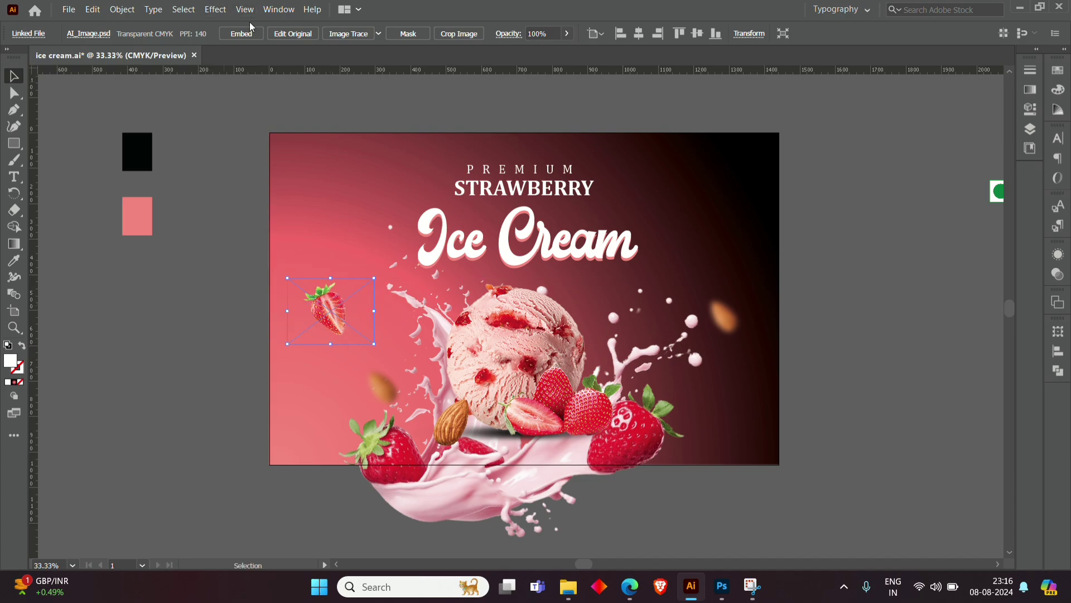
- Apply a Gaussian Blur of about 25 px radius to the strawberry copy
left_click(217, 13)
mouse_move(251, 279)
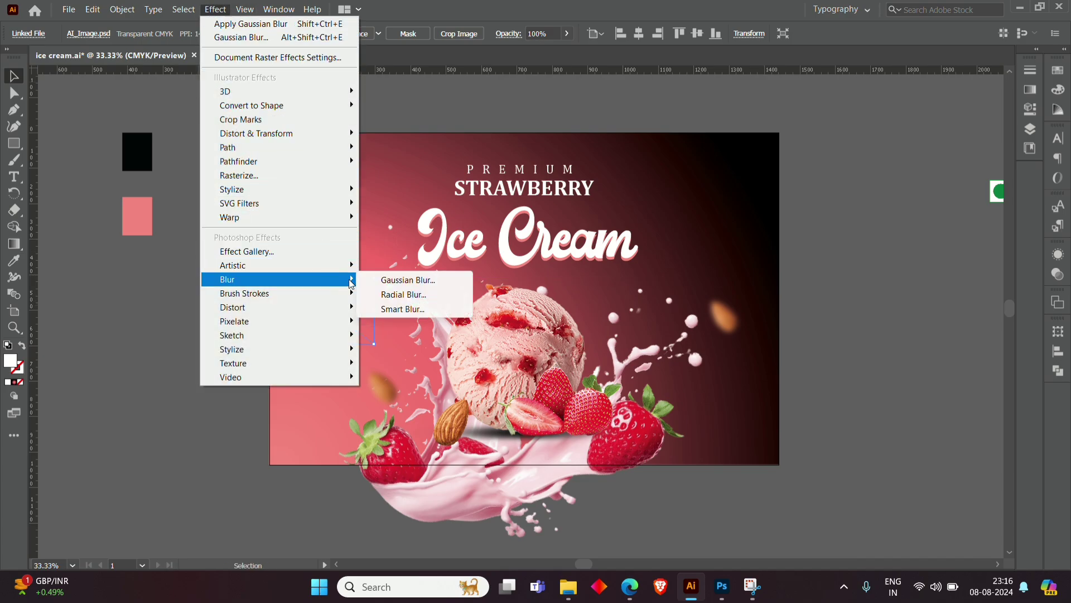
left_click(406, 280)
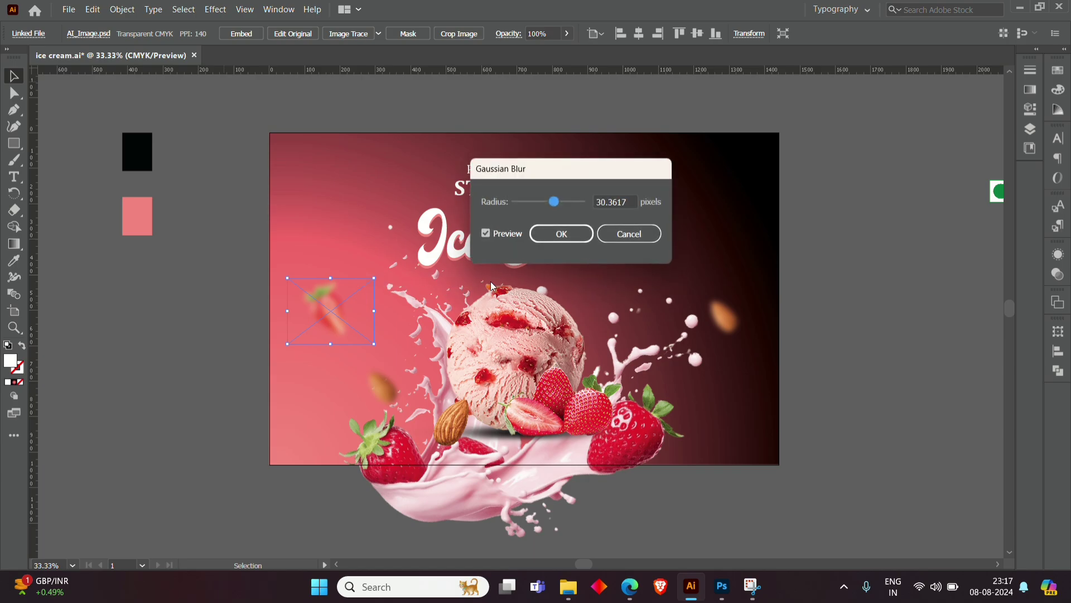
left_click(547, 201)
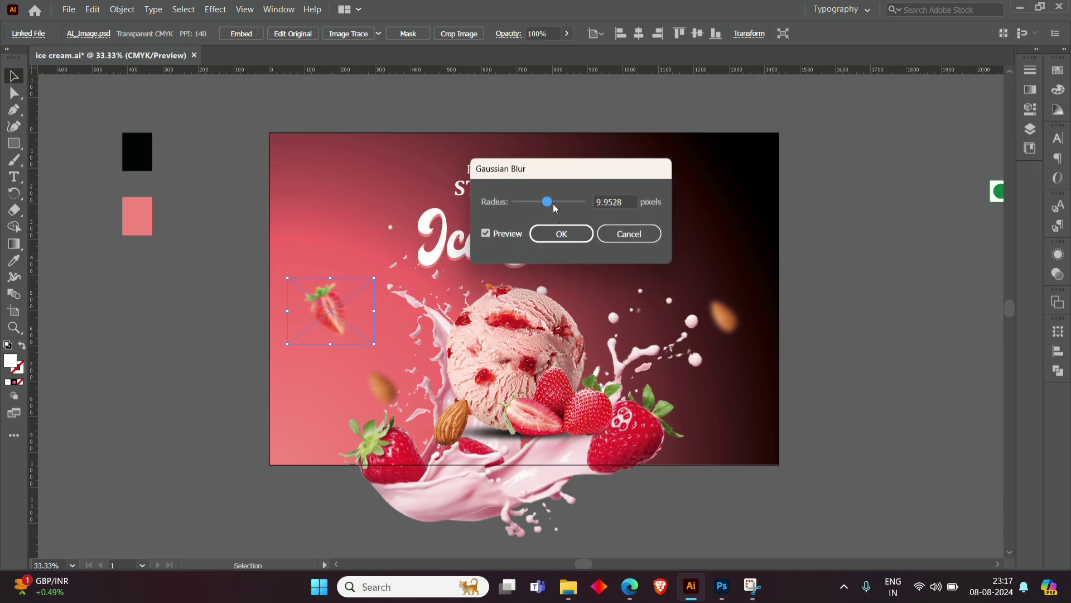
left_click(553, 202)
left_click(560, 234)
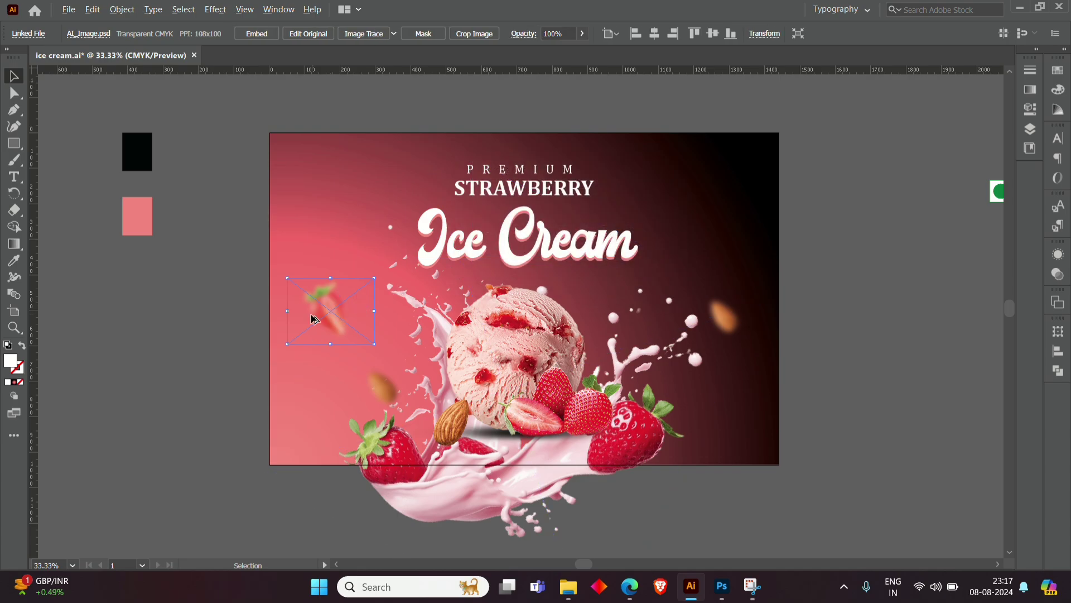
scroll(318, 320, "down", 2, "alt")
- Add a smaller blurred strawberry copy and move one higher along the right edge
mouse_move(316, 320)
left_mouse_down()
mouse_move(521, 251)
mouse_move(541, 326)
mouse_move(562, 349)
mouse_move(549, 338)
mouse_move(486, 489)
mouse_move(407, 370)
left_mouse_up()
scroll(521, 250, "up", 2, "alt")
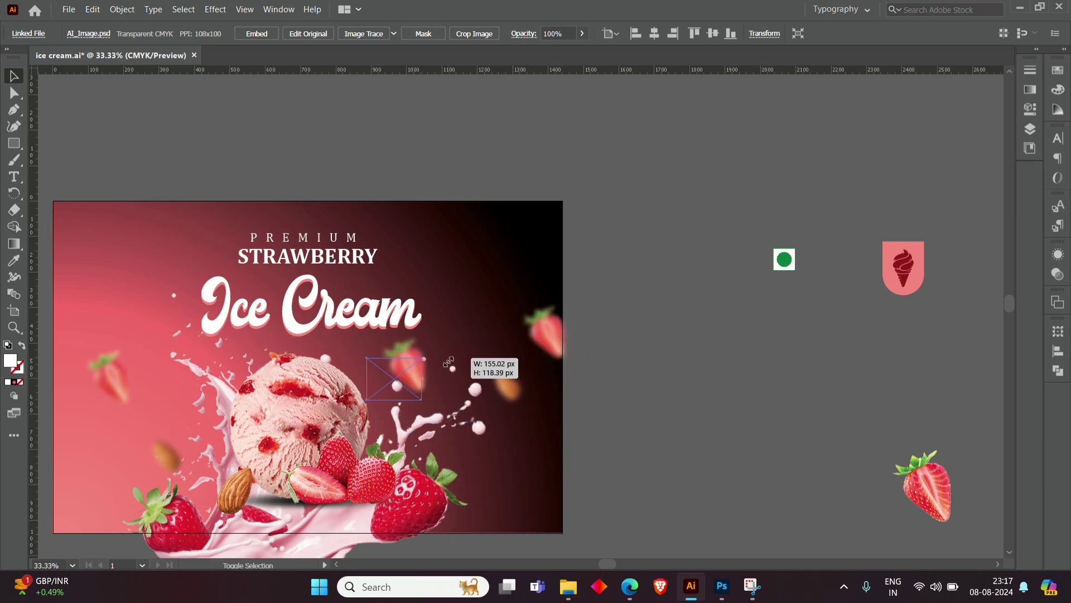
mouse_move(453, 334)
left_mouse_down()
mouse_move(422, 358)
mouse_move(425, 389)
mouse_move(264, 439)
mouse_move(459, 458)
left_mouse_up()
scroll(430, 386, "down", 1)
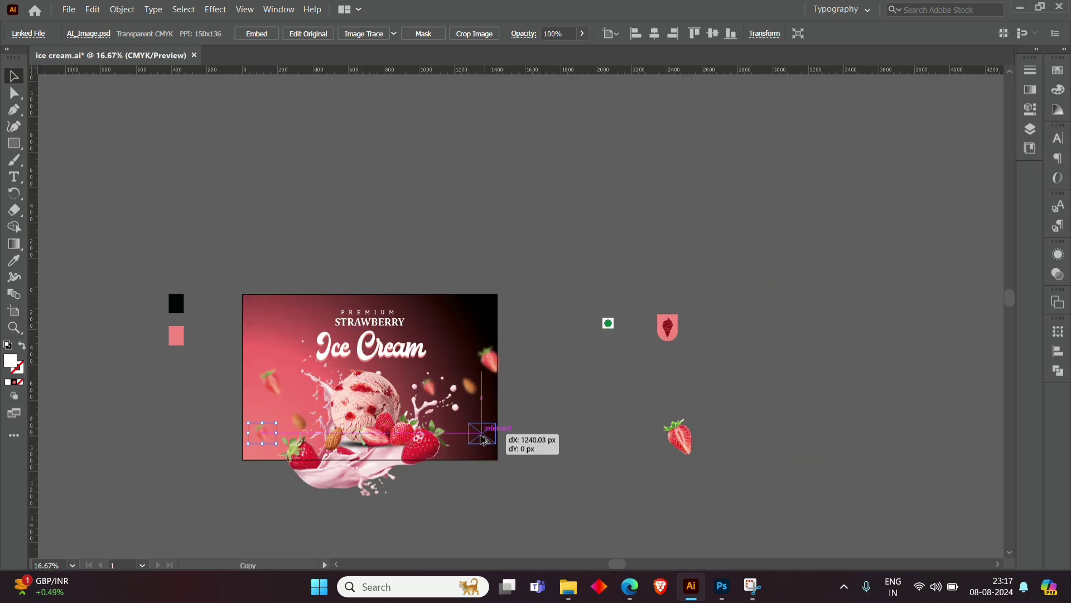
left_click(564, 402)
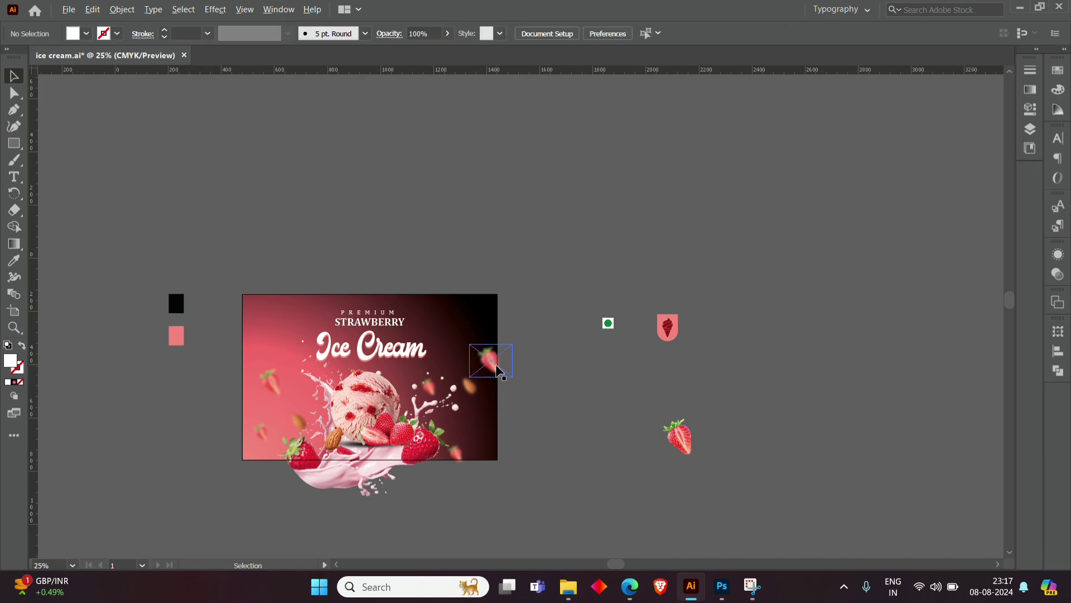
scroll(491, 369, "up", 1)
left_click_drag(489, 370, 479, 310)
- Move the green circle logo onto the poster's upper right
left_click(601, 366)
left_click(664, 303)
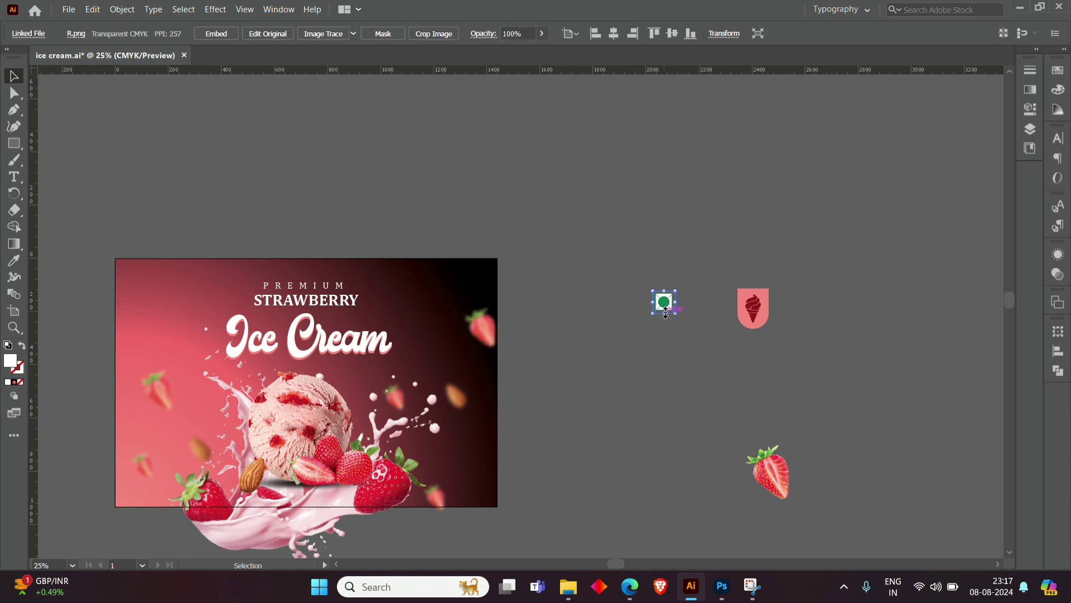
left_click_drag(663, 305, 402, 285)
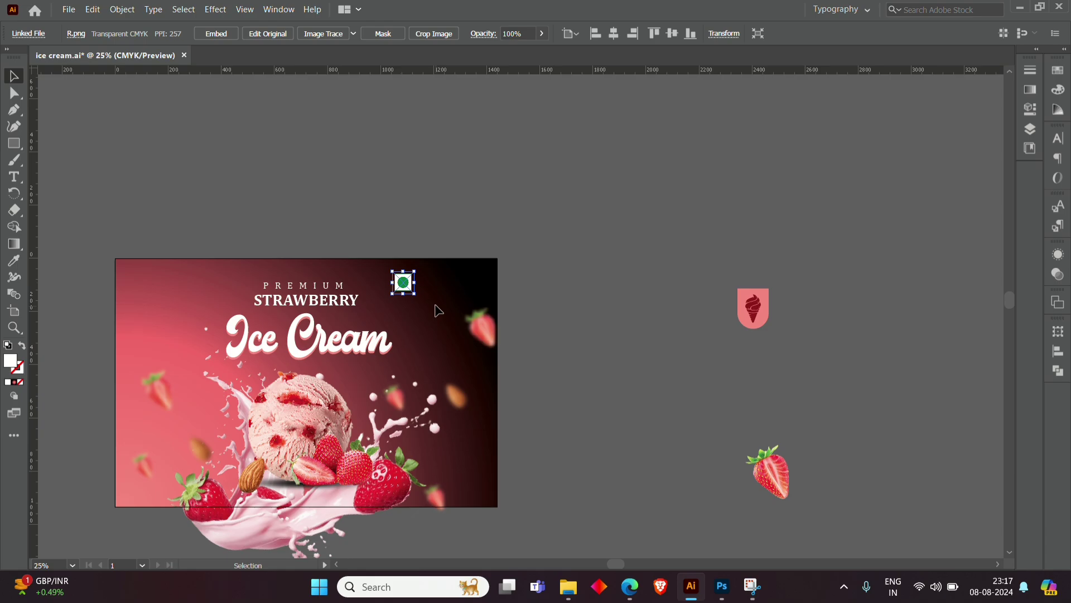
- Hang the ice-cream badge from the poster's top-left edge, nudged slightly right
left_click_drag(754, 298, 191, 272)
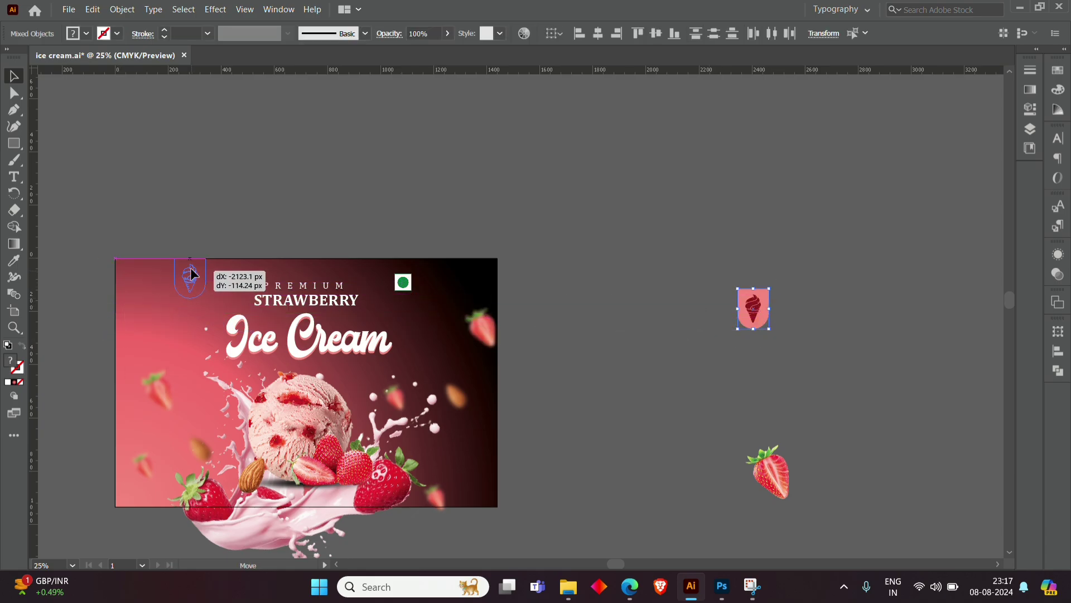
left_click_drag(190, 270, 190, 267)
key("ctrl+1")
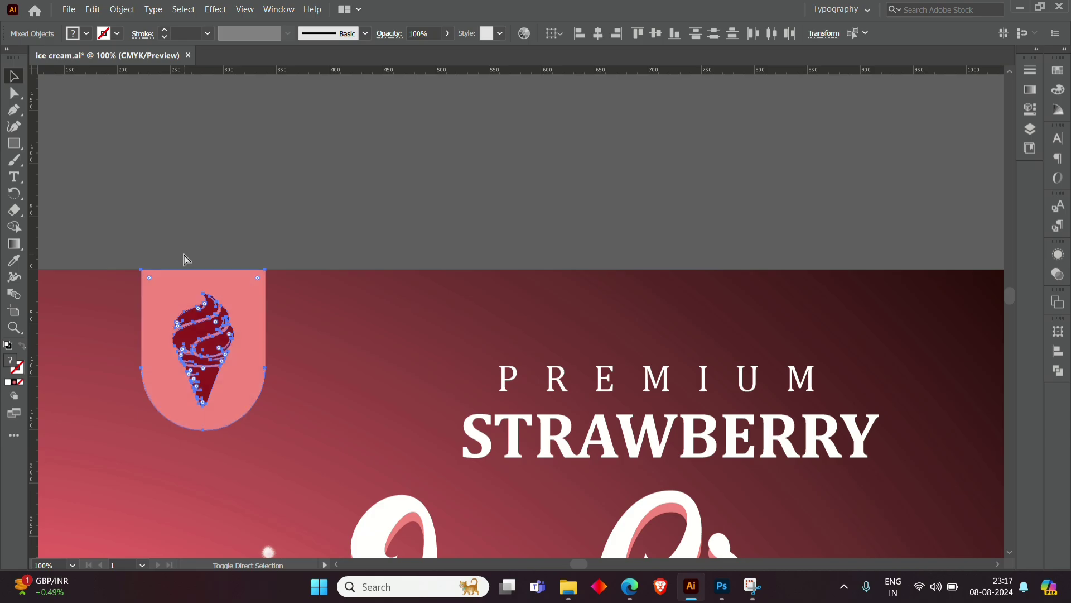
scroll(212, 296, "up", 1)
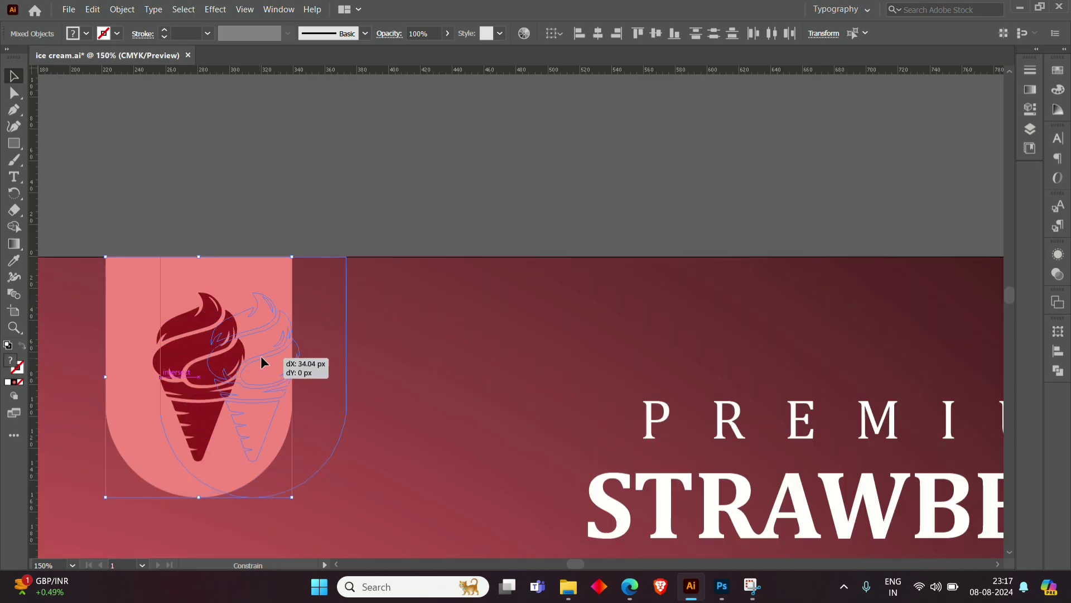
left_click_drag(207, 362, 261, 356)
scroll(262, 356, "down", 5)
- Park the spare strawberry left of the poster and view it full screen
left_click(328, 247)
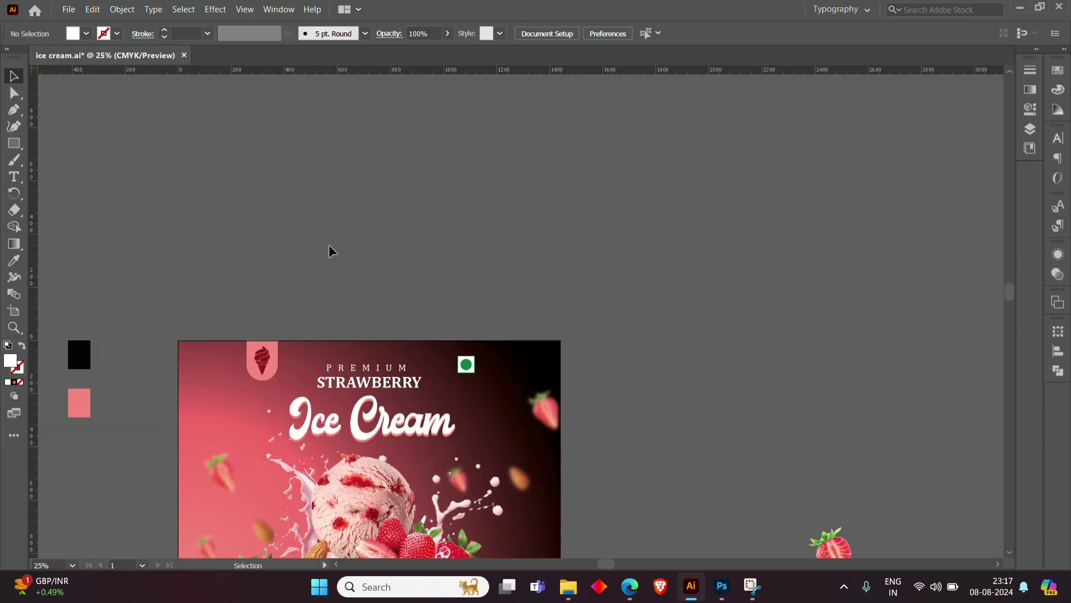
scroll(329, 246, "down", 1)
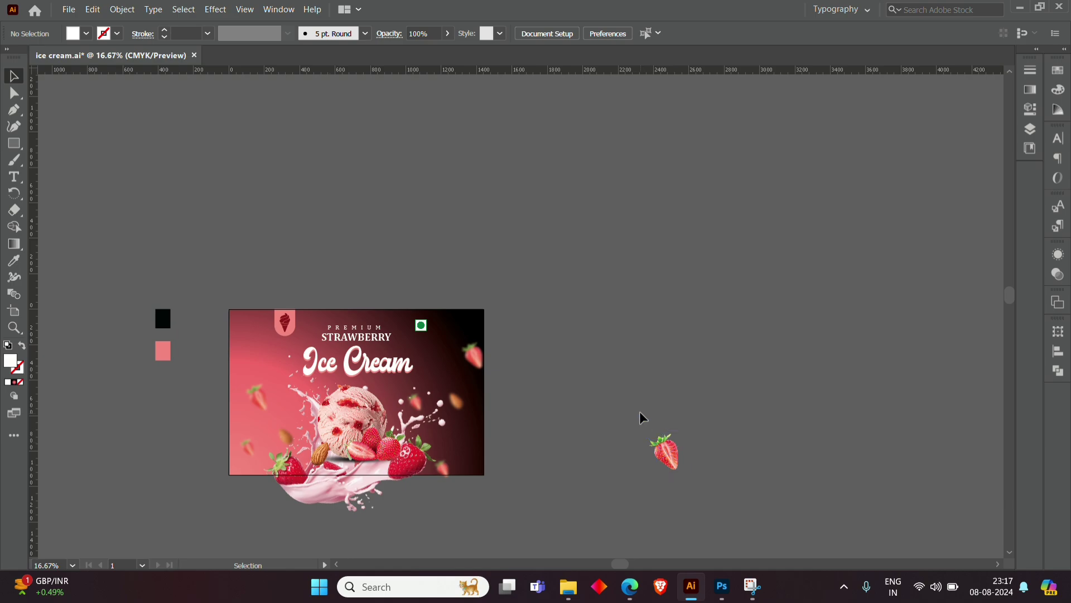
mouse_move(668, 451)
left_mouse_down()
mouse_move(123, 339)
mouse_move(135, 332)
left_mouse_up()
left_click(132, 463)
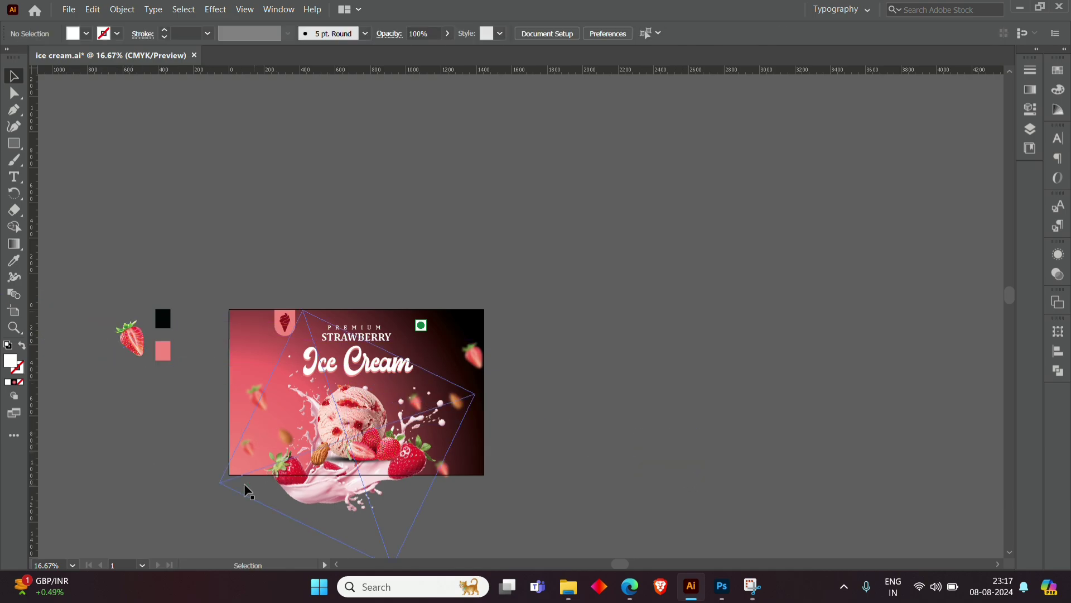
key("shift+f")
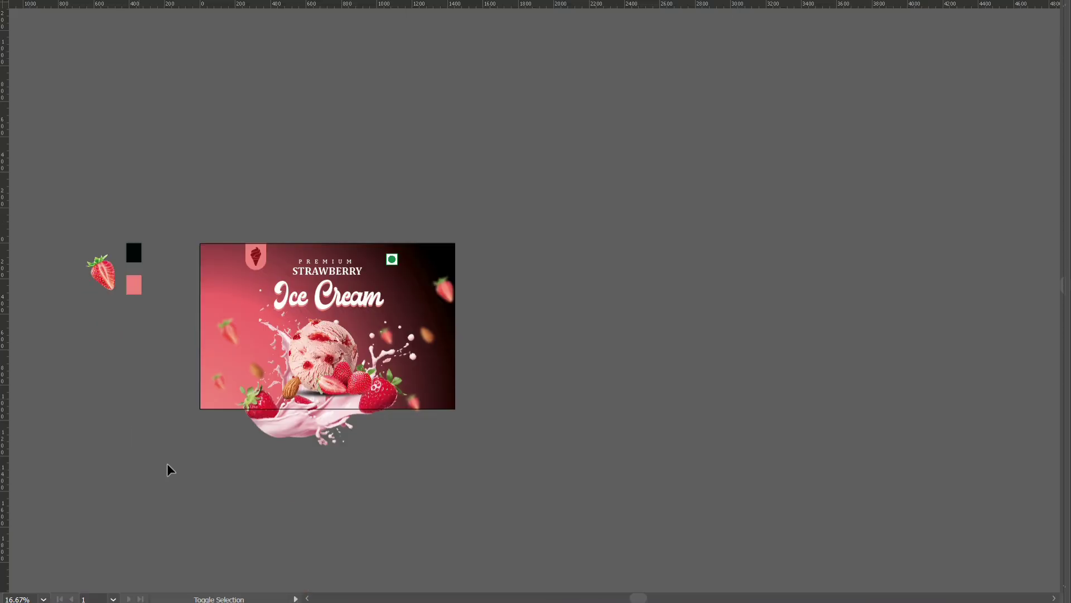